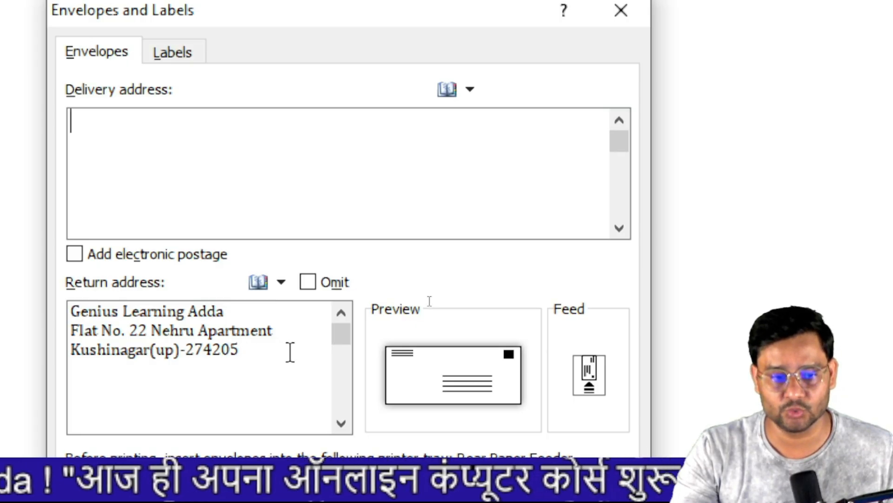
- Enter the recipient's name and postal address as the envelope delivery address, then open Envelope Options
click(114, 159)
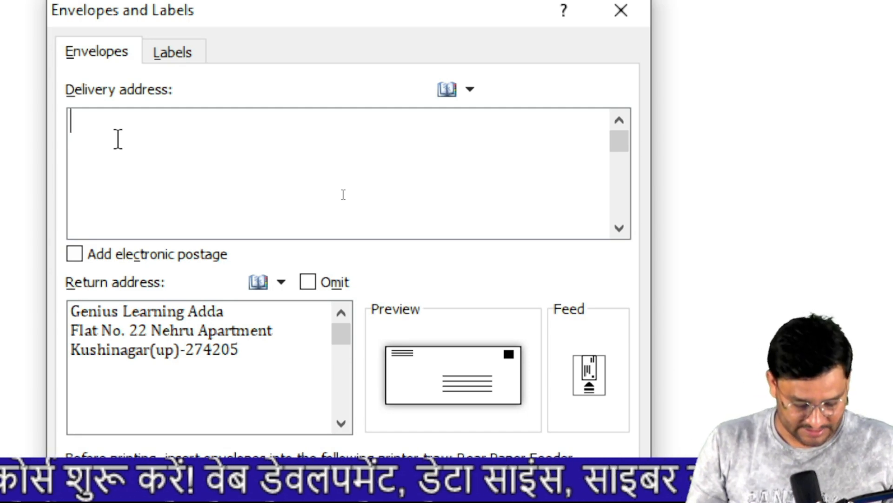
key(Return)
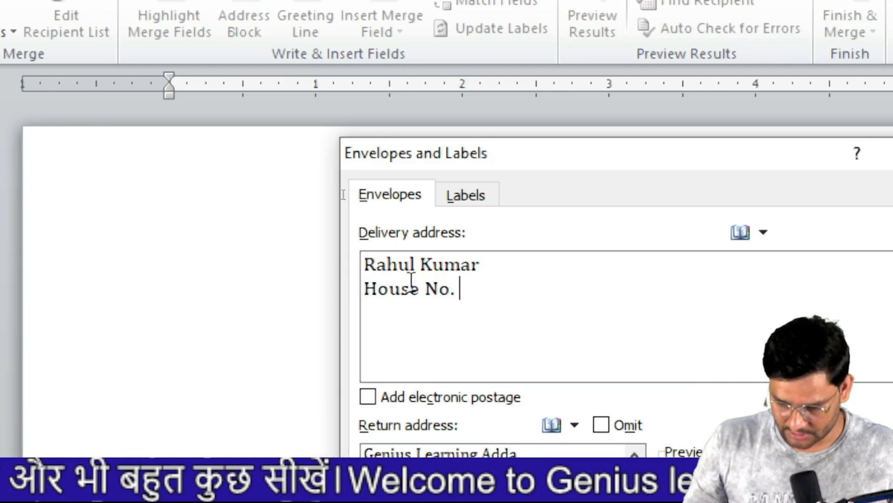
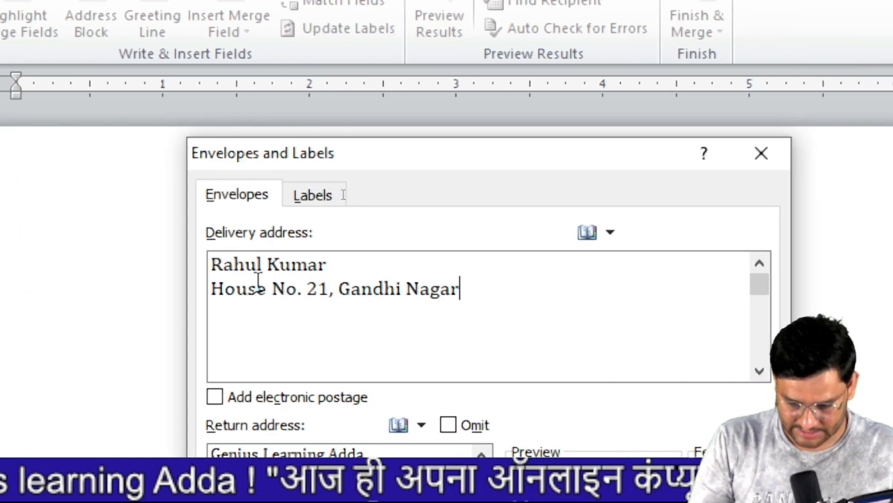
key(Return)
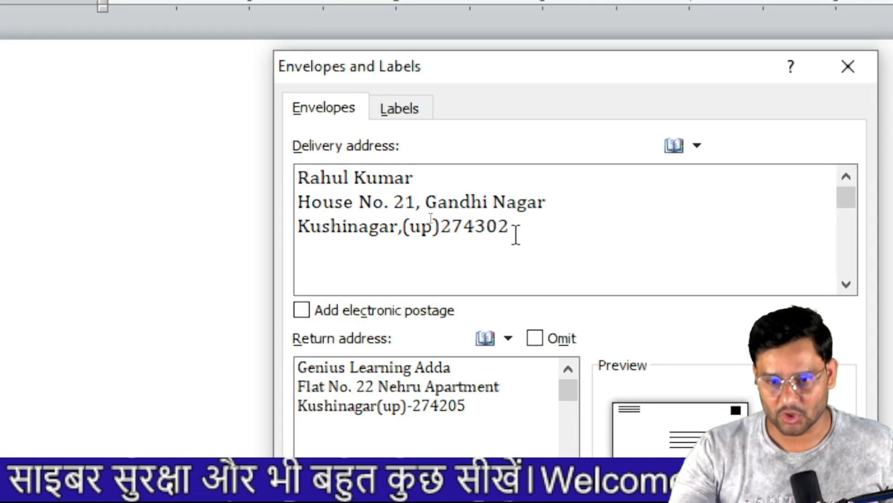
click(652, 435)
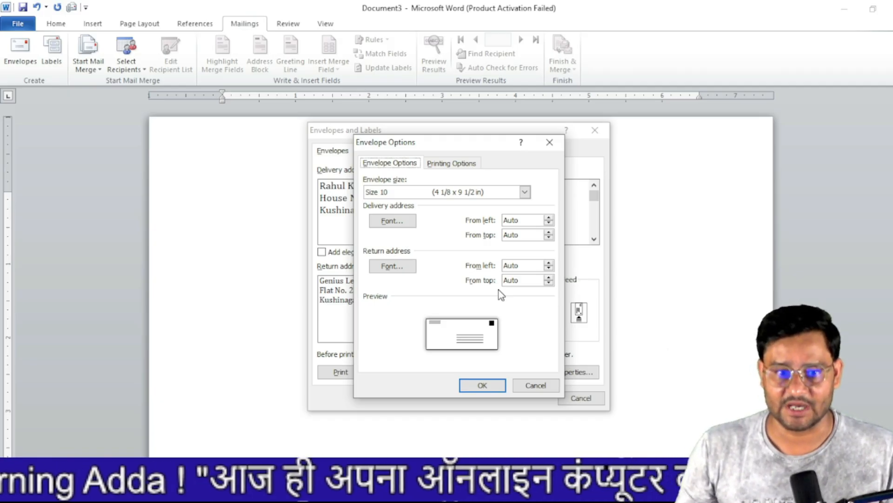
- Keep Size 10 (4 1/8 x 9 1/2 in) as the envelope size and add the envelope to the document
click(526, 193)
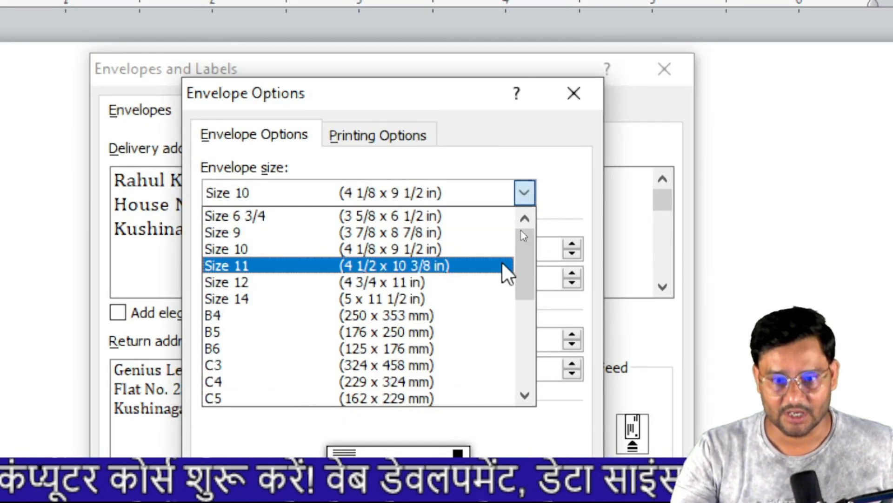
mouse_move(530, 279)
mouse_down()
mouse_move(525, 385)
mouse_move(530, 274)
mouse_up()
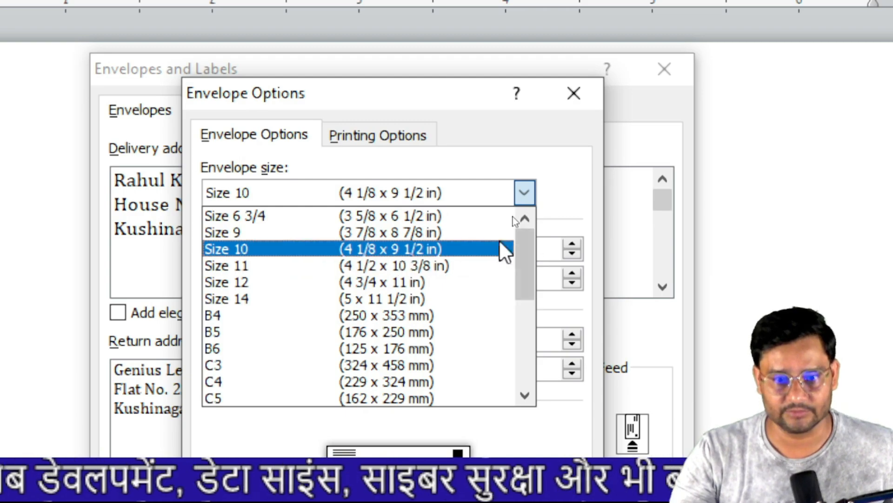
click(278, 248)
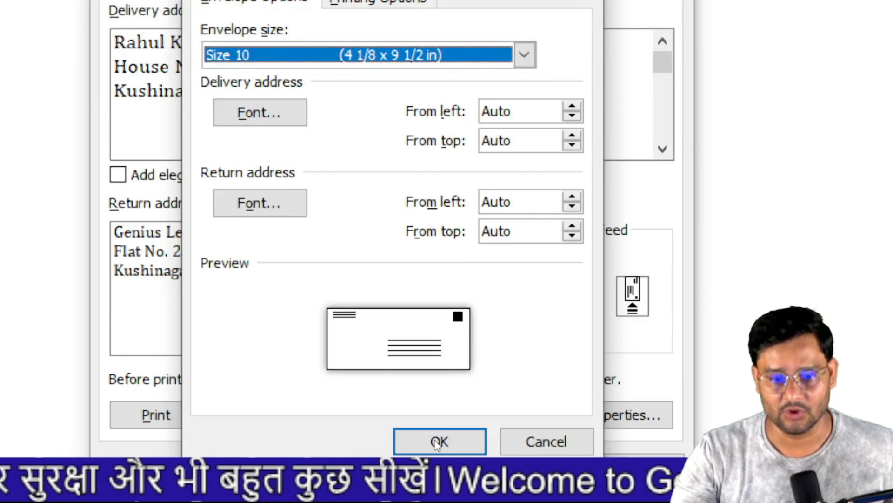
click(455, 443)
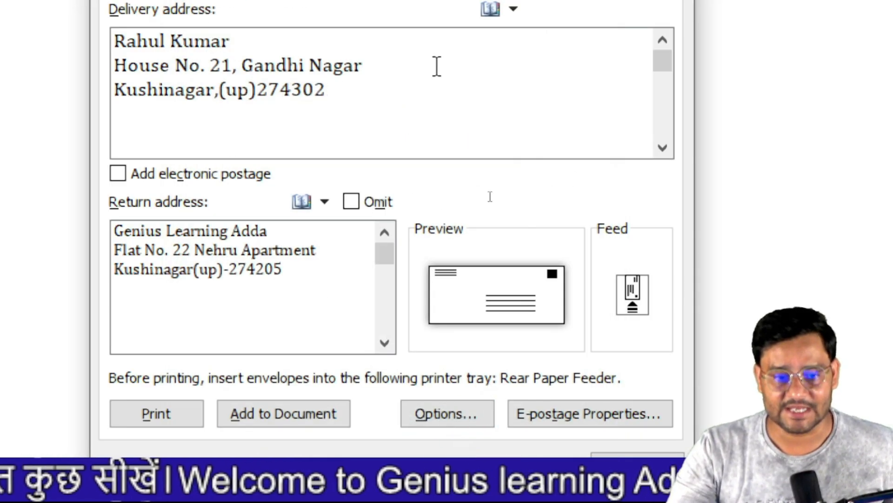
click(292, 416)
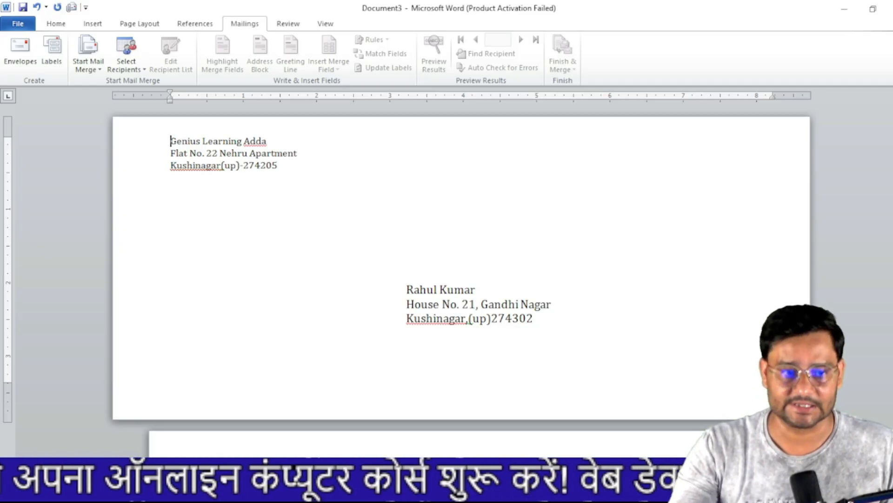
- Make the three-line sender address bold at size 11, then start a new blank document
click(220, 166)
double_click(274, 173)
click(794, 162)
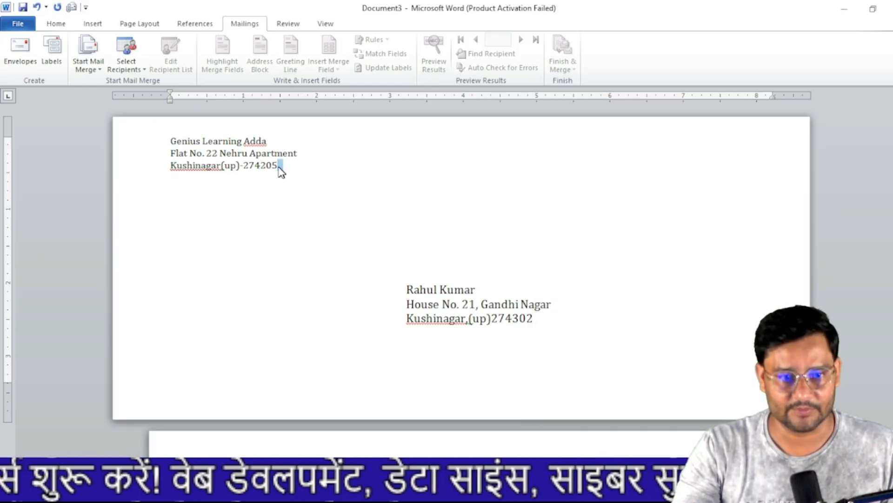
drag(279, 165, 170, 141)
click(56, 23)
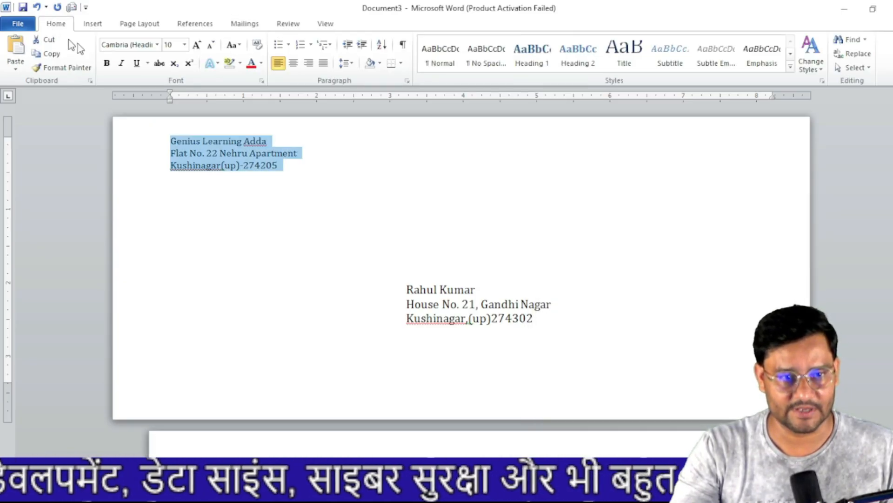
click(107, 65)
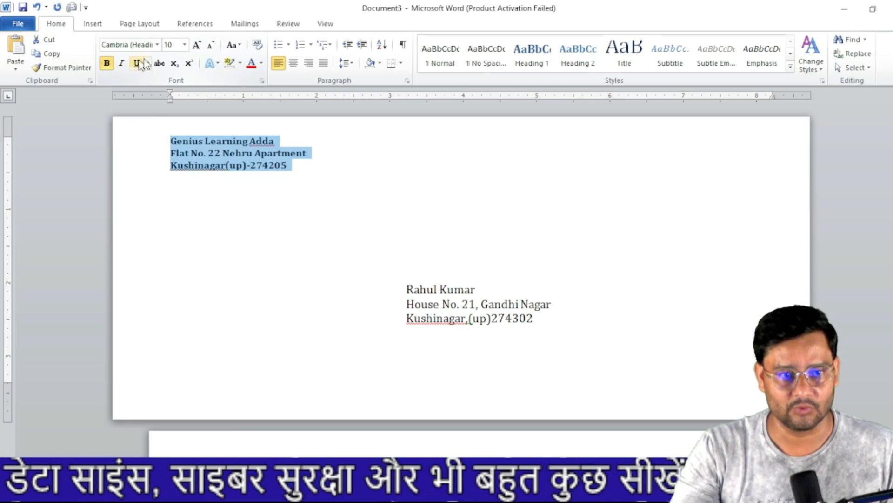
click(198, 45)
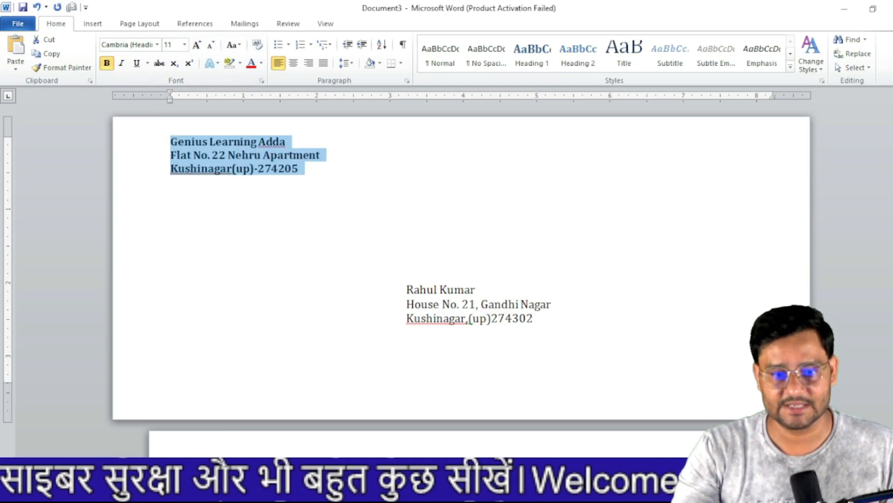
click(469, 318)
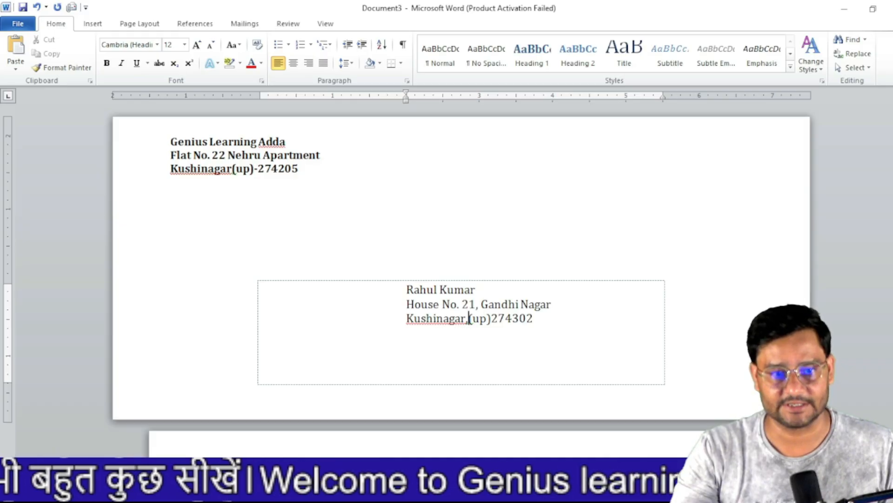
click(335, 224)
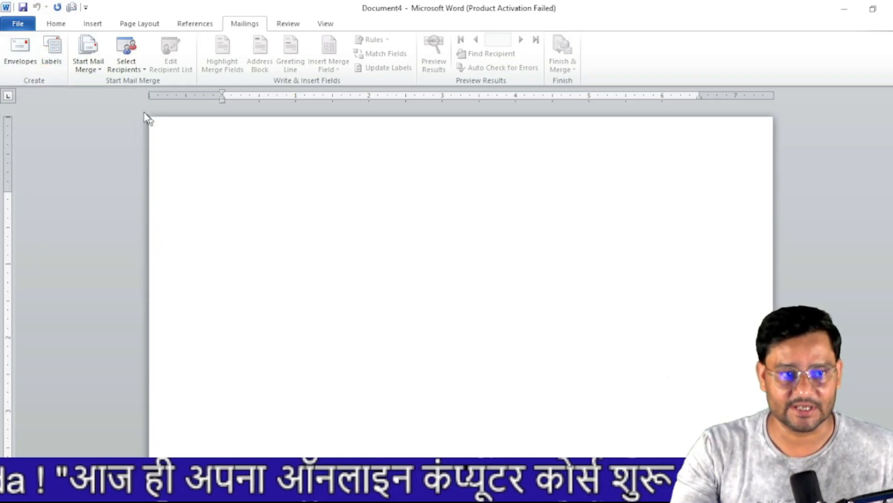
- Open Labels and fill the label address with the sender's return address
click(56, 56)
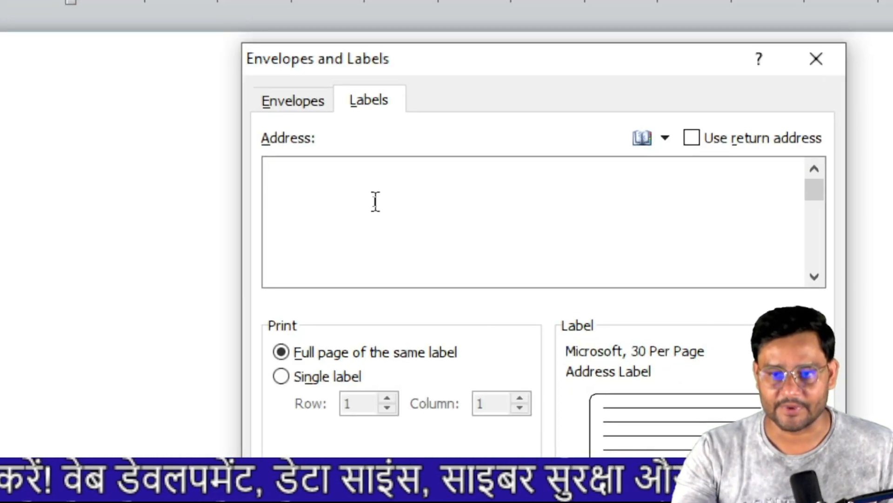
click(695, 140)
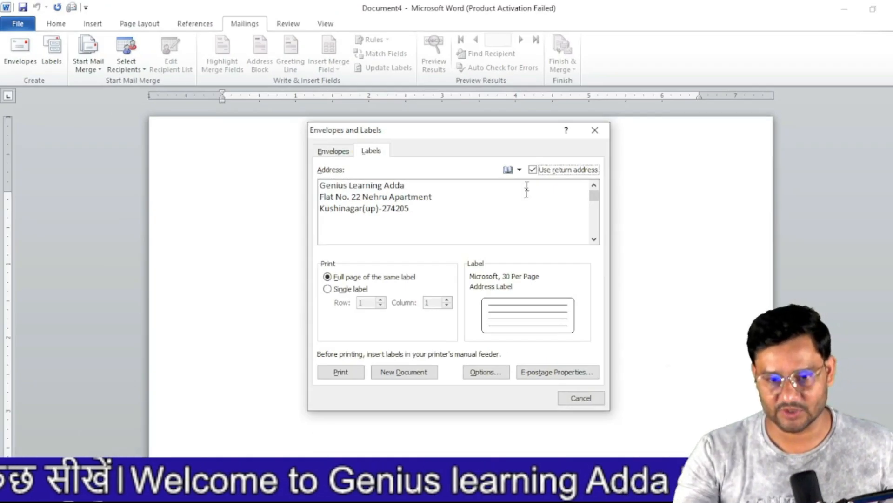
- Compare the 1/2 Letter label types, then choose Microsoft 30 Per Page Address Label (1" × 2.63")
click(493, 381)
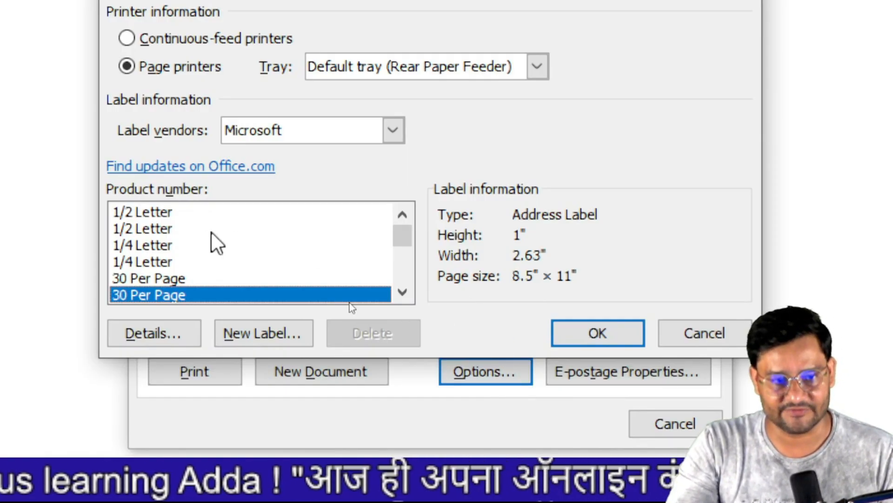
click(144, 213)
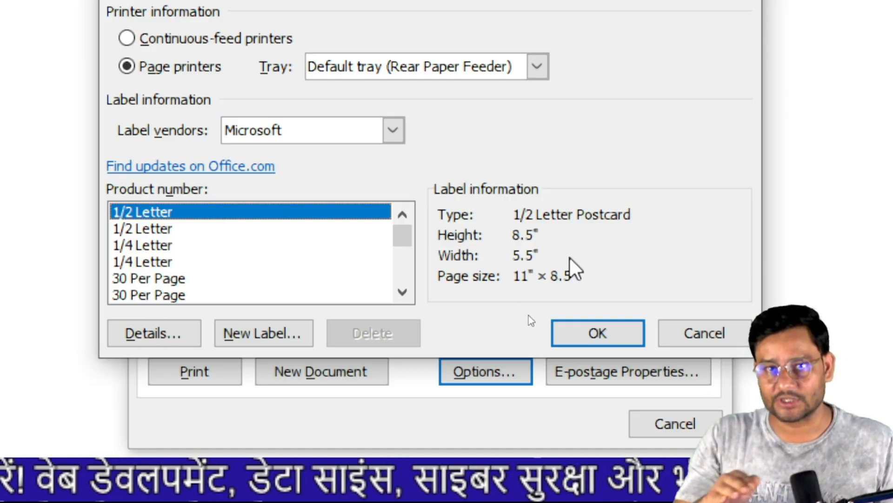
click(156, 229)
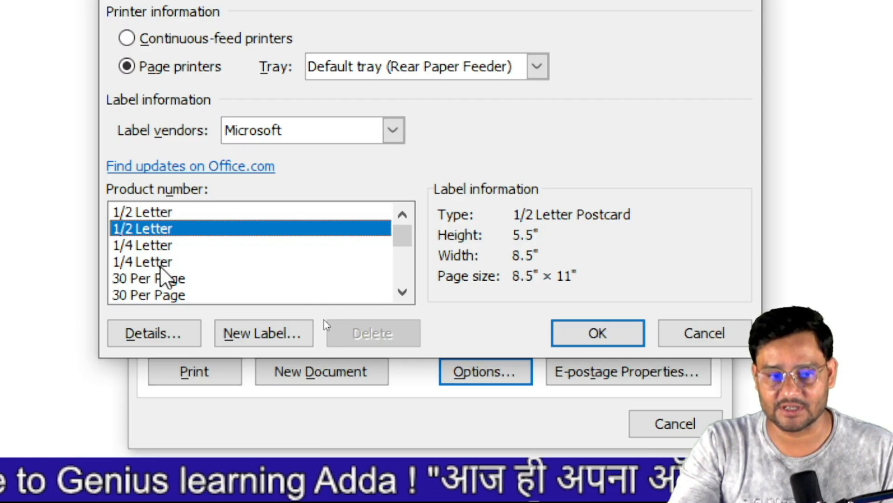
mouse_move(399, 238)
mouse_down()
mouse_move(402, 246)
mouse_move(403, 231)
mouse_move(403, 239)
mouse_up()
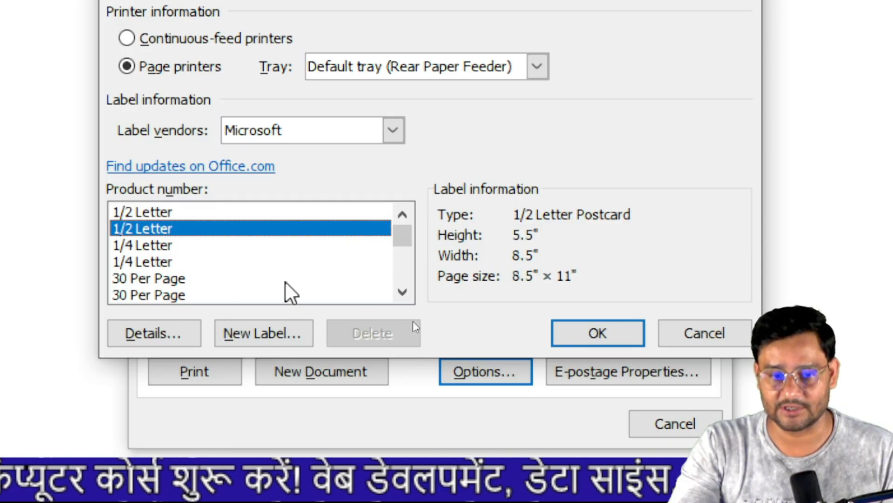
click(156, 295)
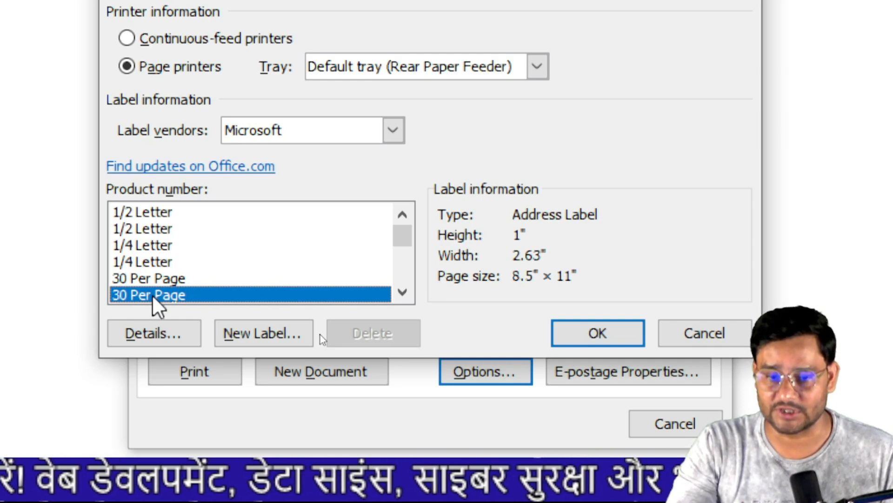
click(605, 337)
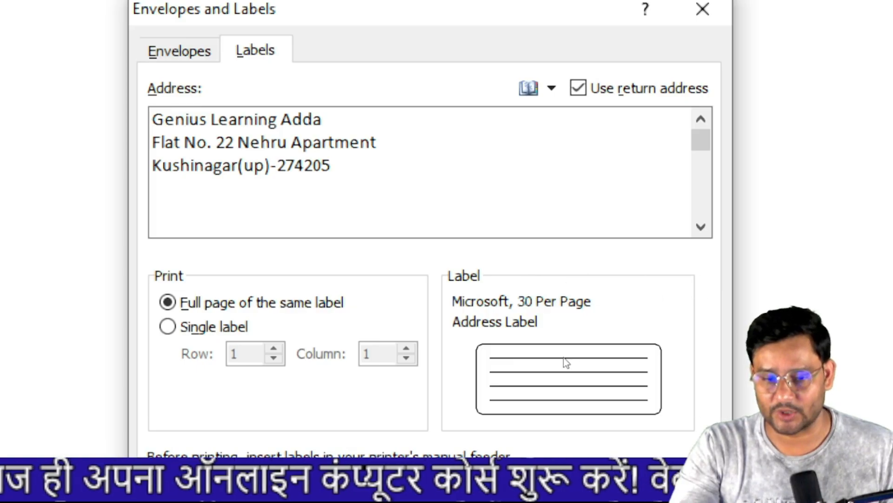
- Generate Labels5, a full sheet of 30-per-page return-address labels, and scroll through it
click(321, 458)
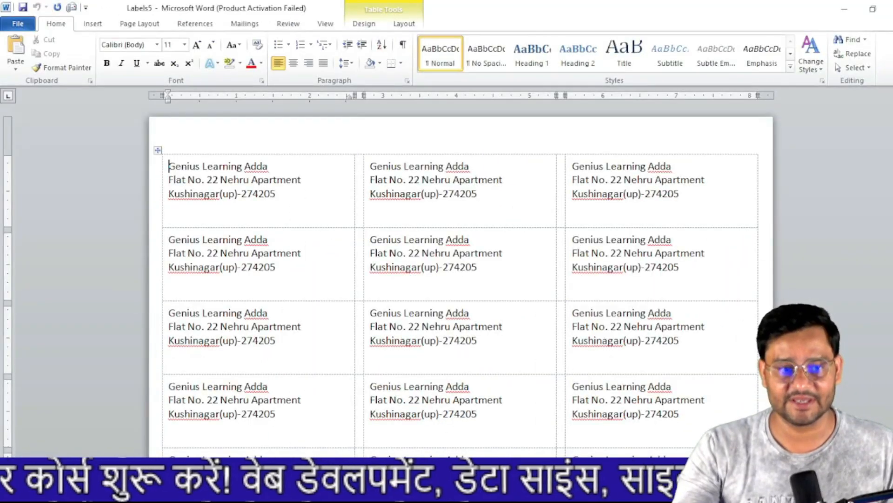
scroll(461, 279, down, 2)
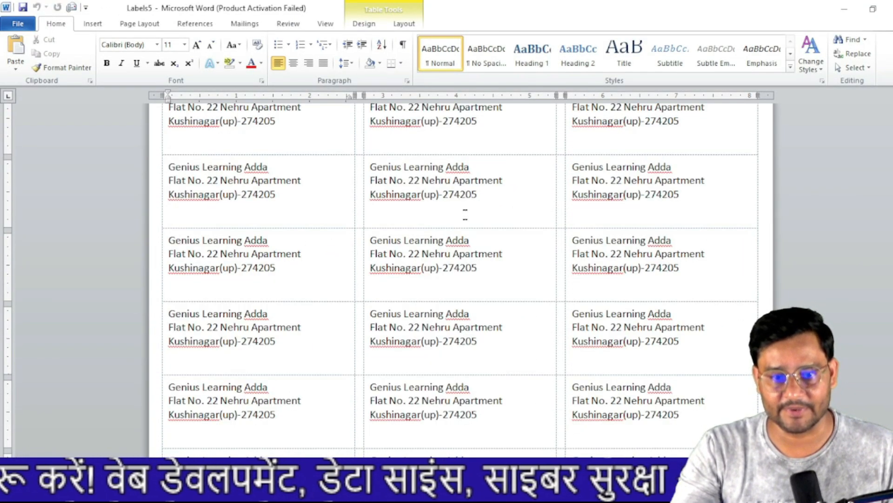
scroll(460, 279, down, 6)
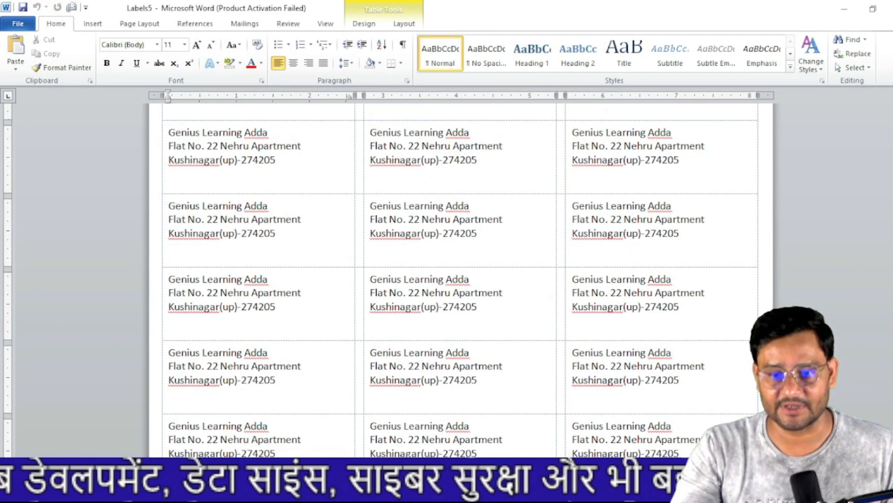
scroll(503, 284, up, 10)
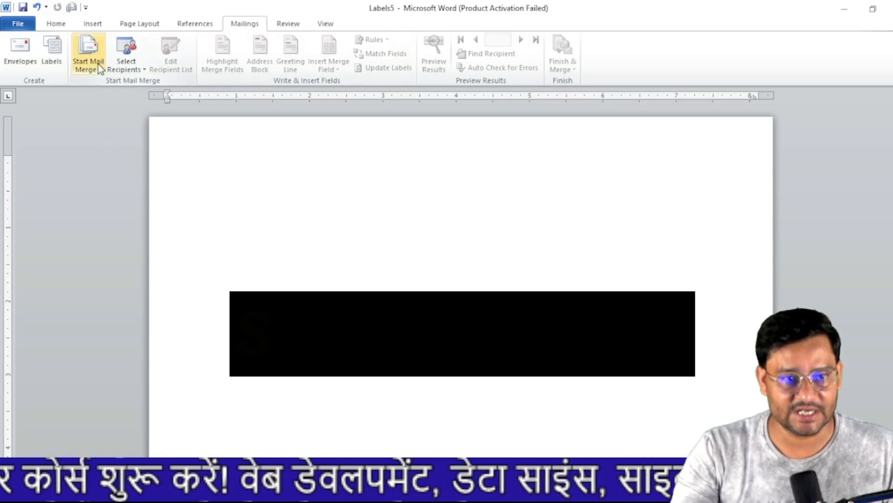
- Show the Start Mail Merge document types on the Mailings tab
click(98, 66)
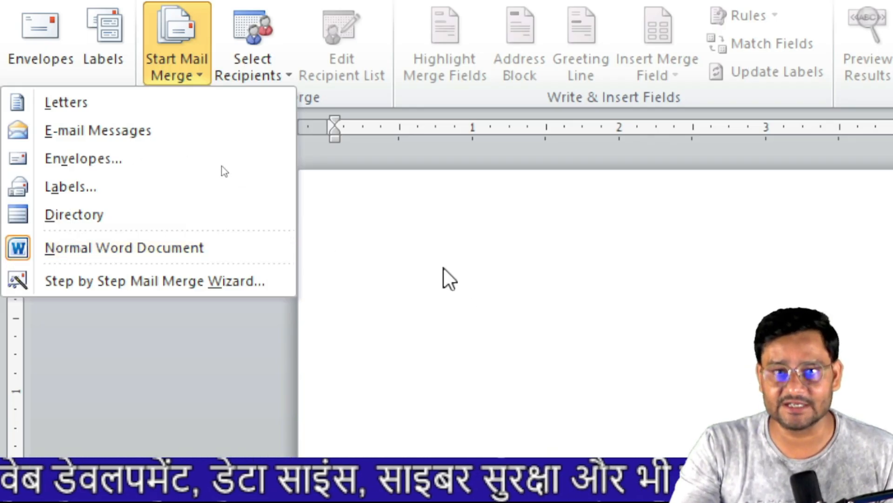
- Set the mail merge type to Letters and switch to the offer of Appointment1 letter
click(102, 108)
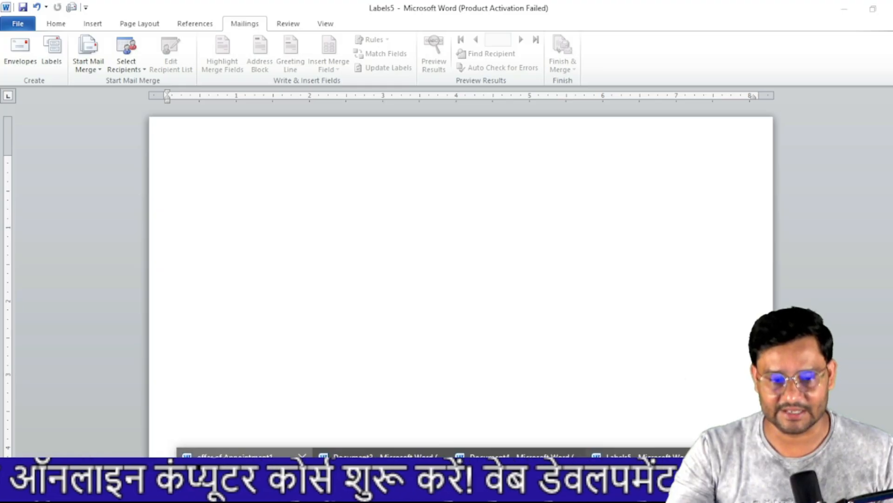
click(244, 480)
scroll(491, 383, up, 2)
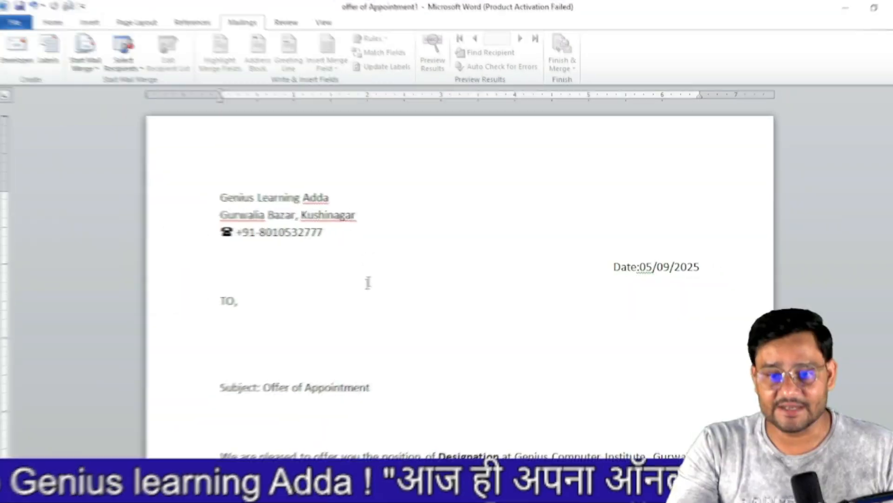
- Choose Select Recipients > Type New List to begin a new recipient list
scroll(460, 279, down, 7)
scroll(461, 279, up, 7)
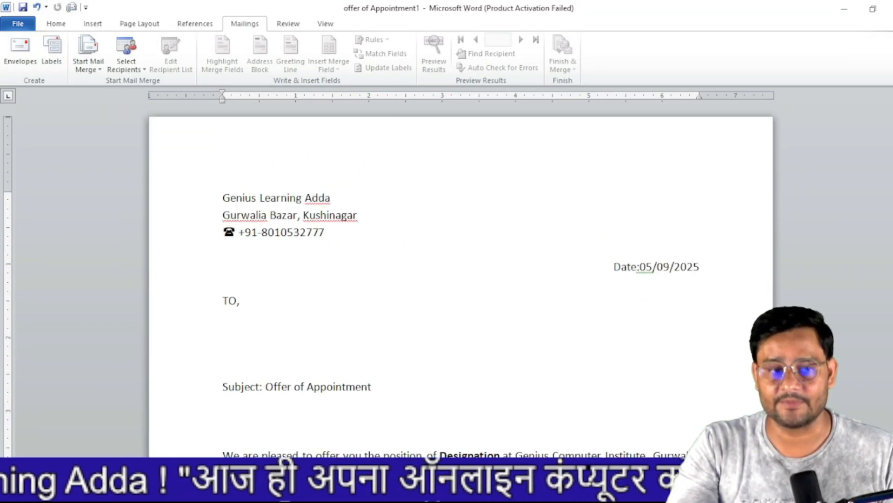
click(131, 67)
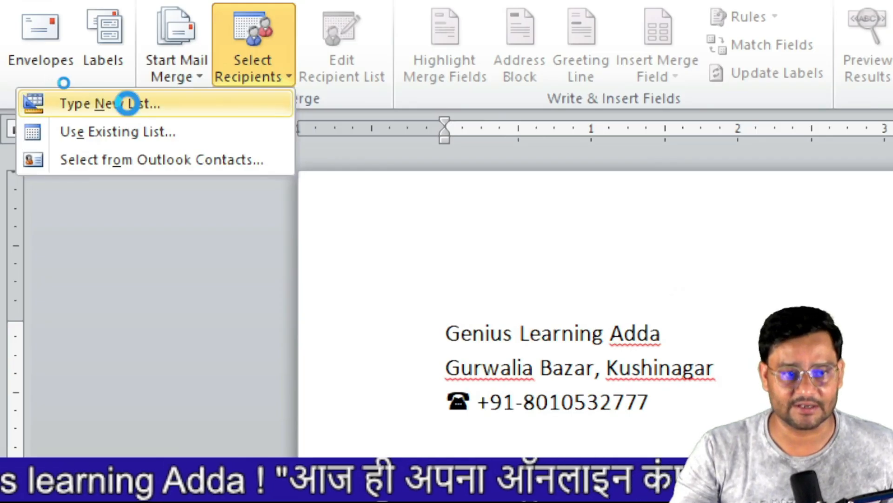
click(130, 104)
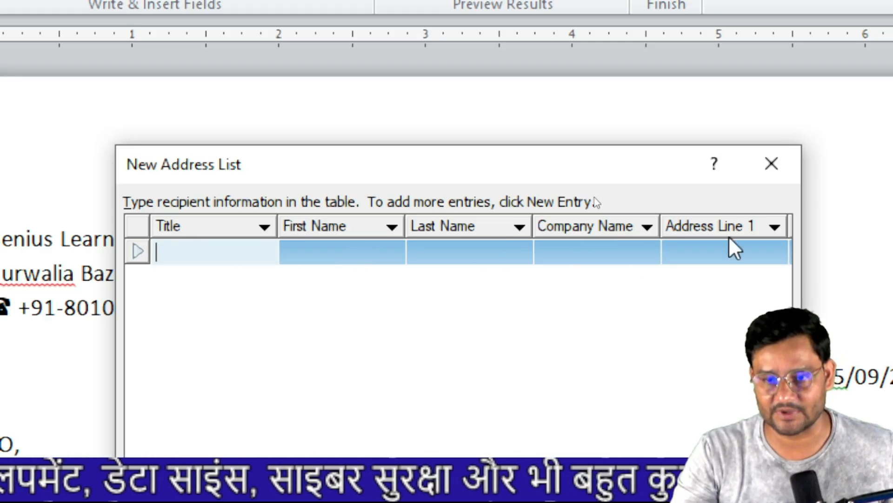
scroll(619, 322, right, 5)
scroll(565, 330, left, 1)
scroll(565, 331, left, 6)
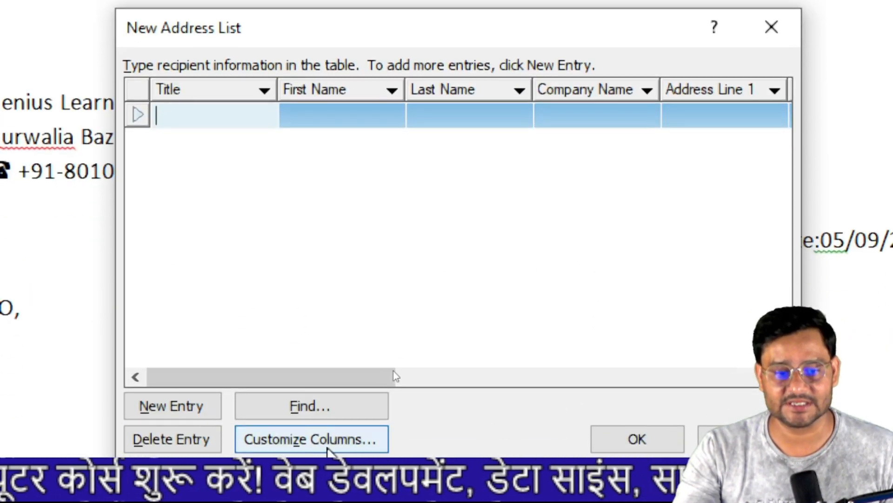
- Delete the Title field and rename First Name to Employee Name
click(346, 445)
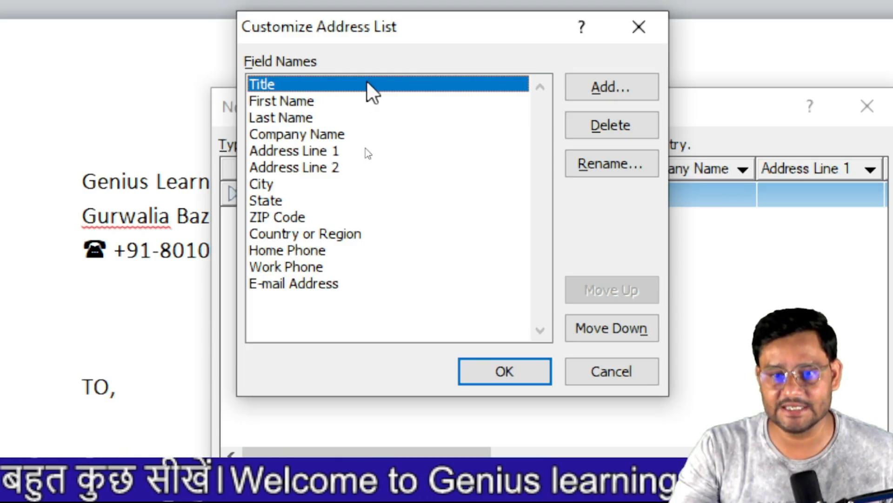
click(633, 136)
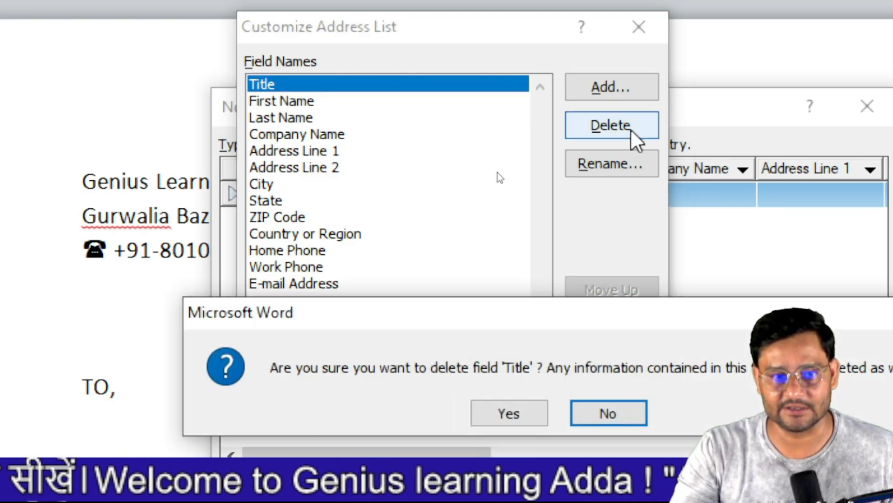
click(532, 417)
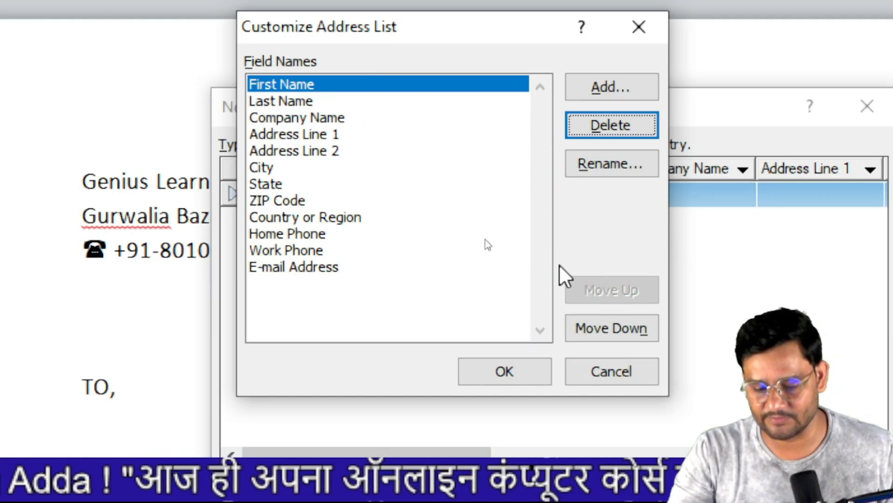
click(615, 165)
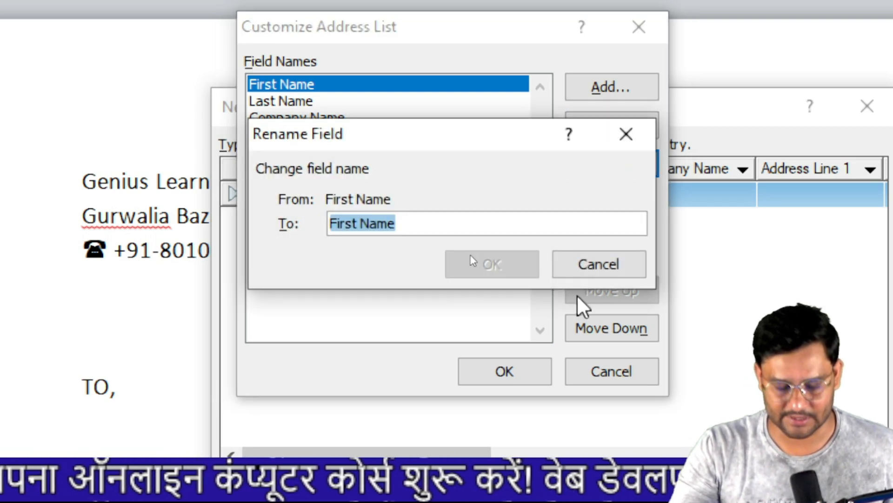
text(E)
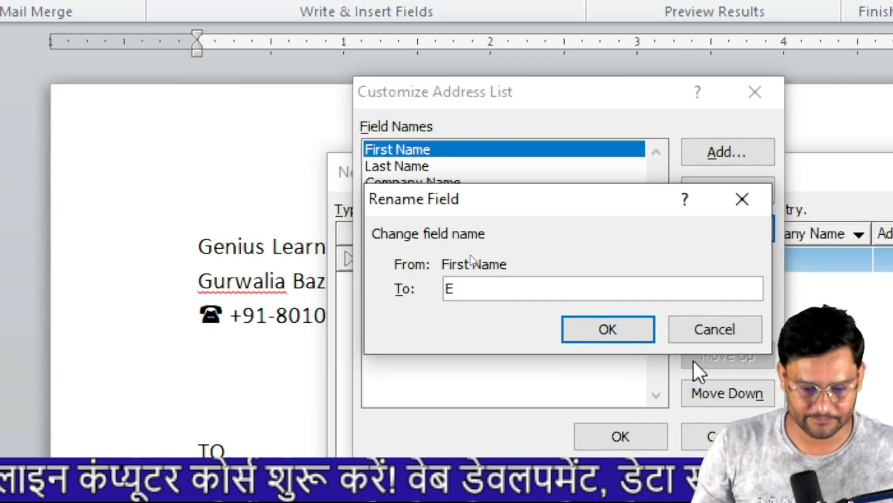
text(mpl)
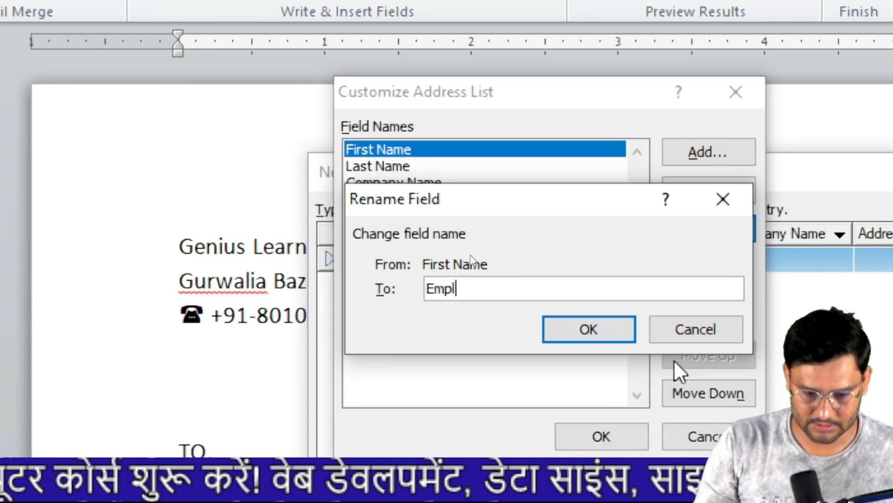
text(oyee )
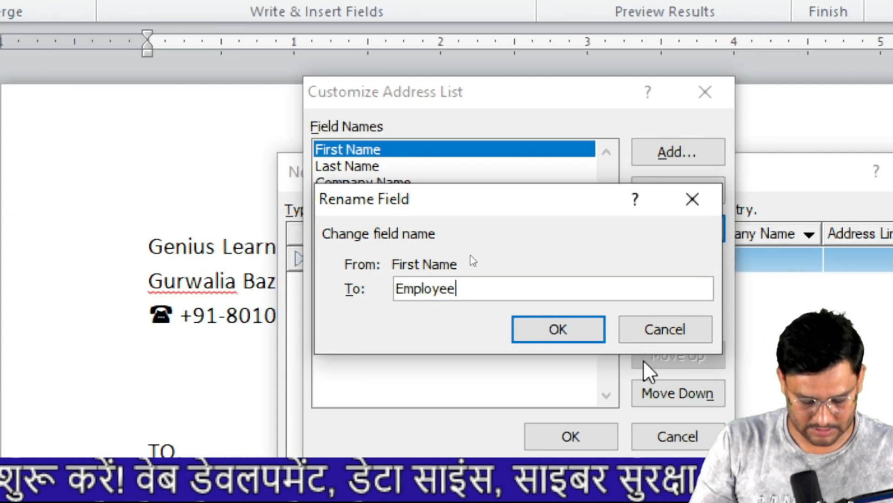
text(Name)
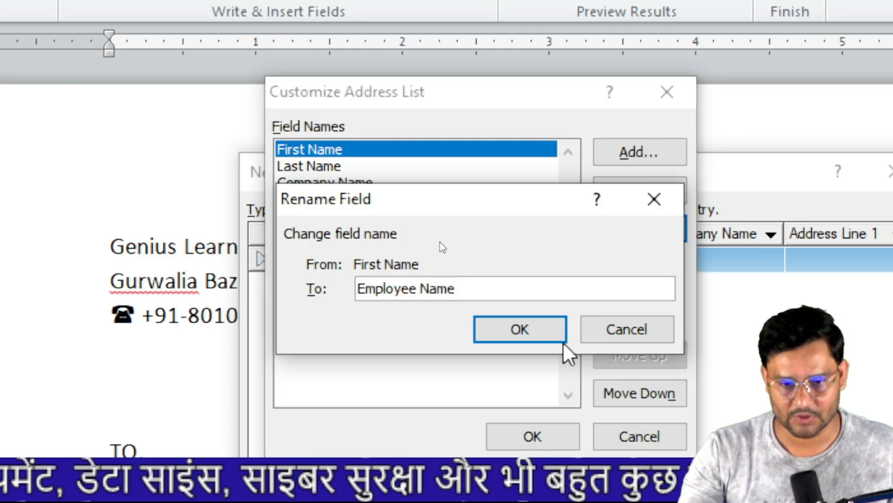
click(533, 335)
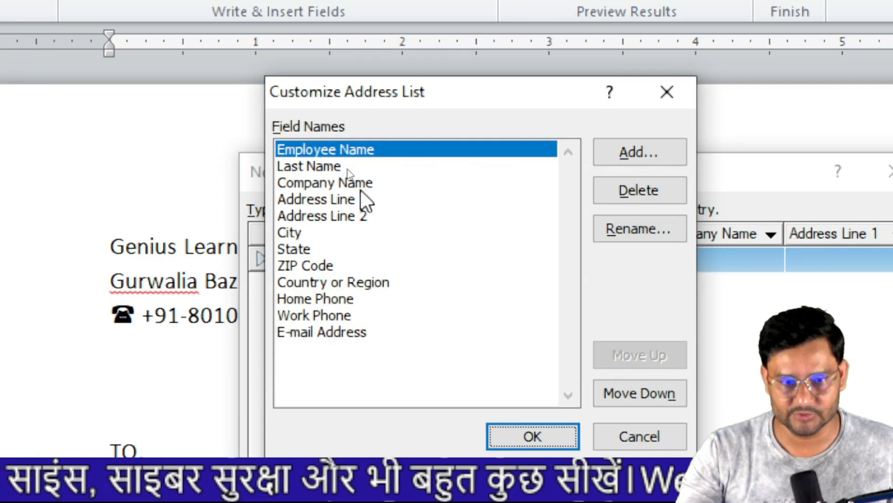
- Delete the Last Name and Company Name fields
click(327, 166)
click(628, 186)
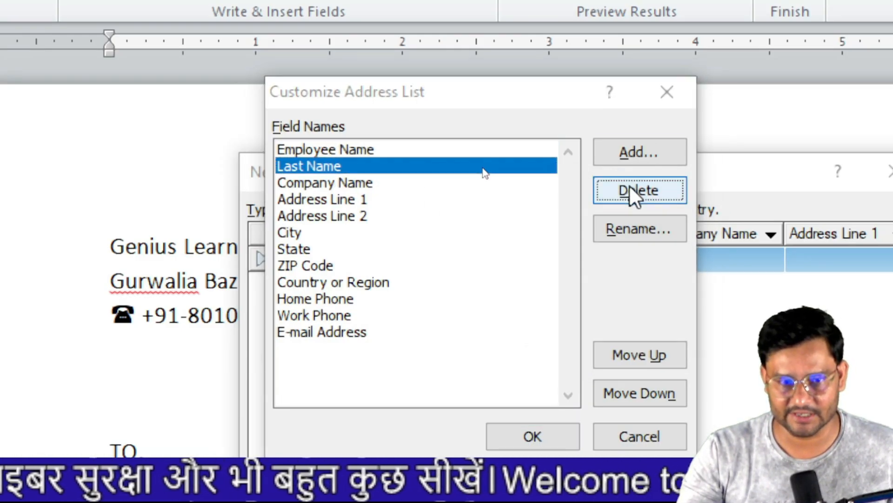
key(Return)
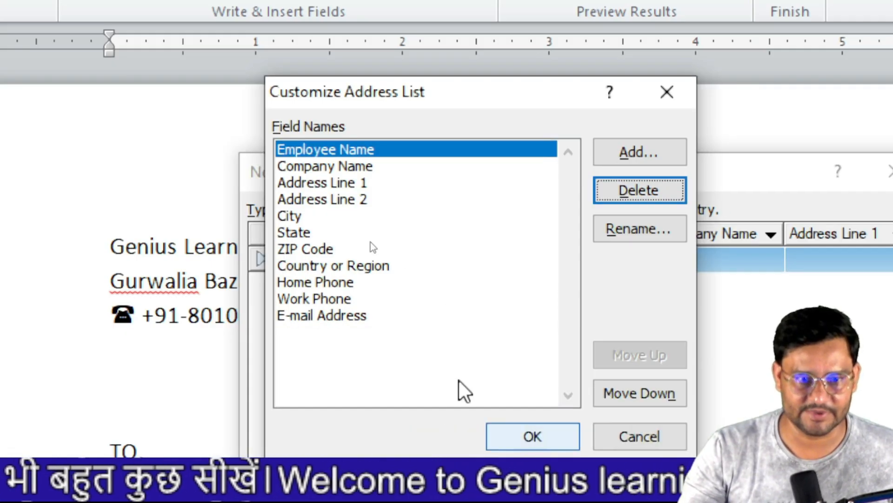
click(352, 167)
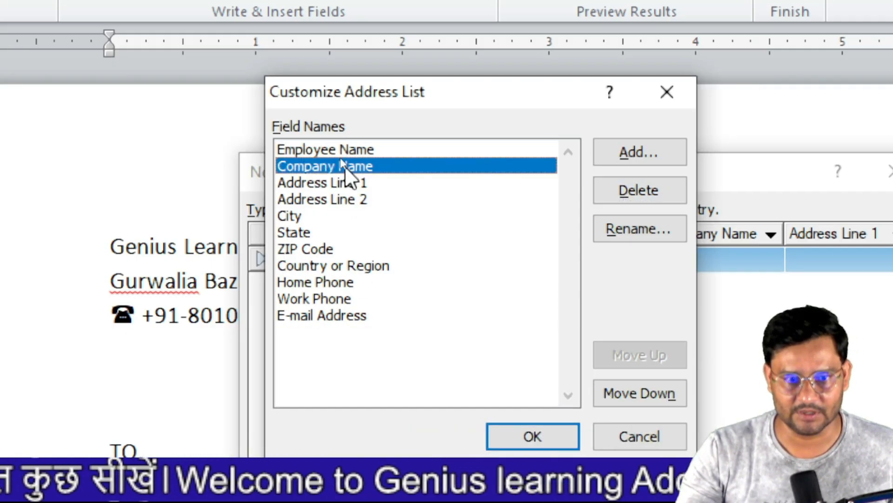
click(641, 190)
key(Return)
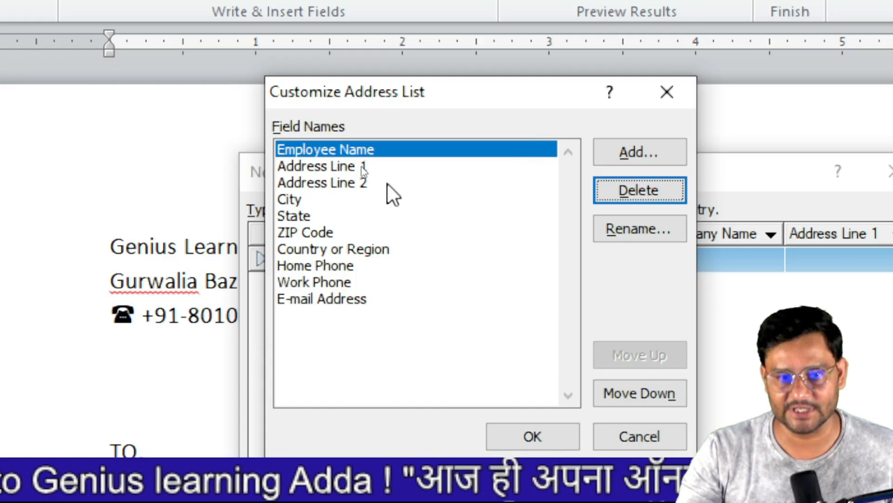
- Rename Address Line 1 to Address and delete Address Line 2
click(339, 166)
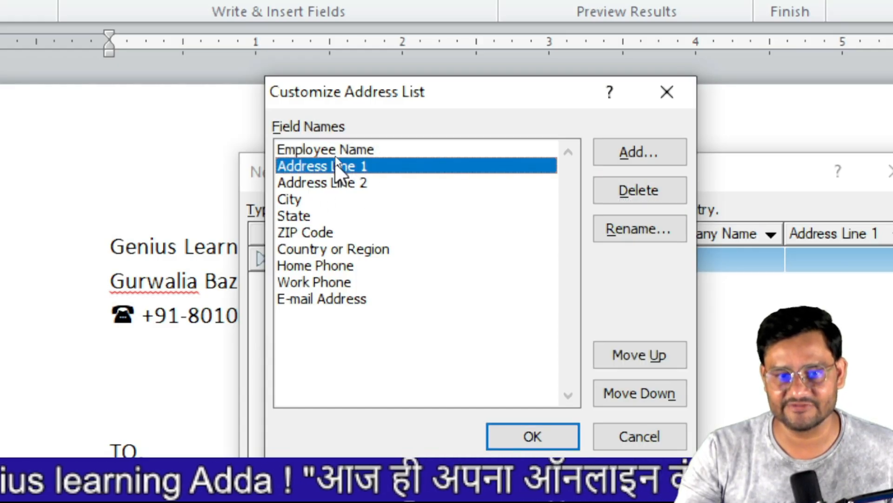
click(623, 235)
click(473, 288)
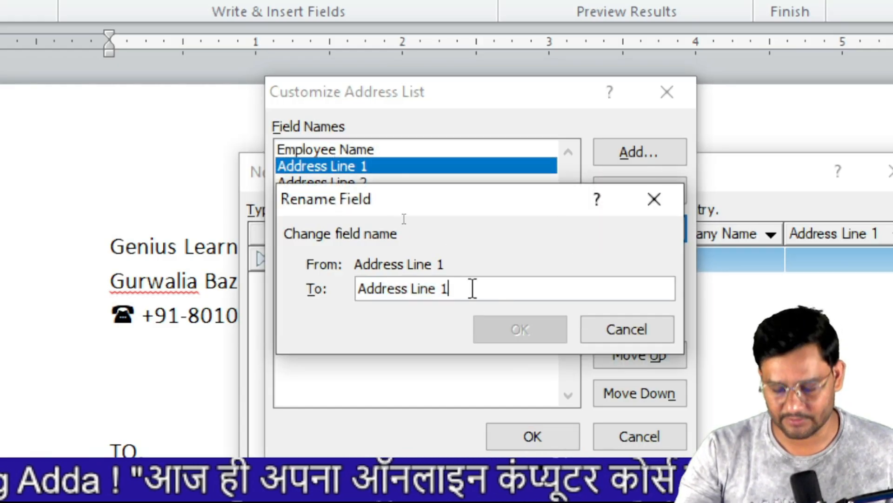
key(BackSpace)
key(BackSpace)
key(BackSpace)
key(BackSpace)
key(BackSpace)
key(BackSpace)
key(BackSpace)
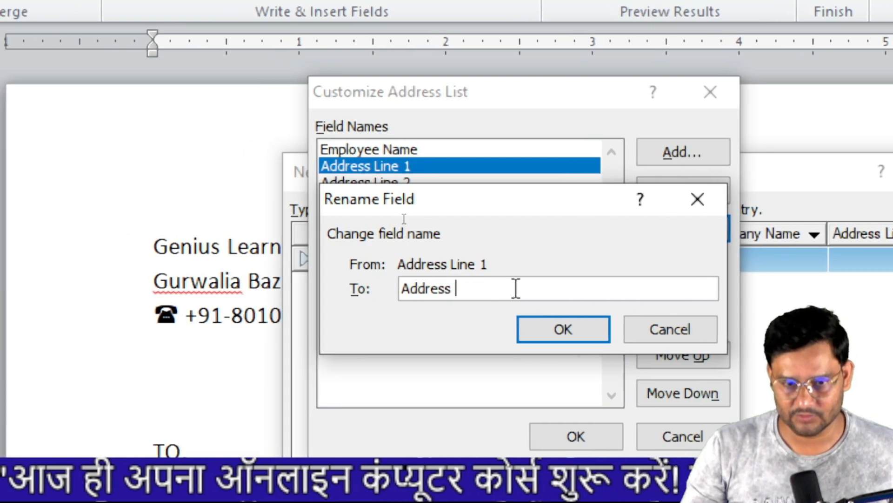
click(551, 329)
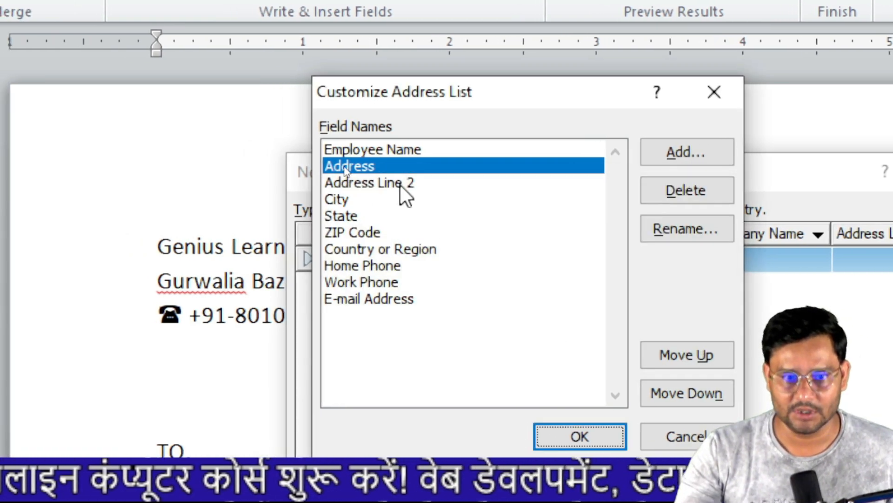
click(400, 183)
click(696, 188)
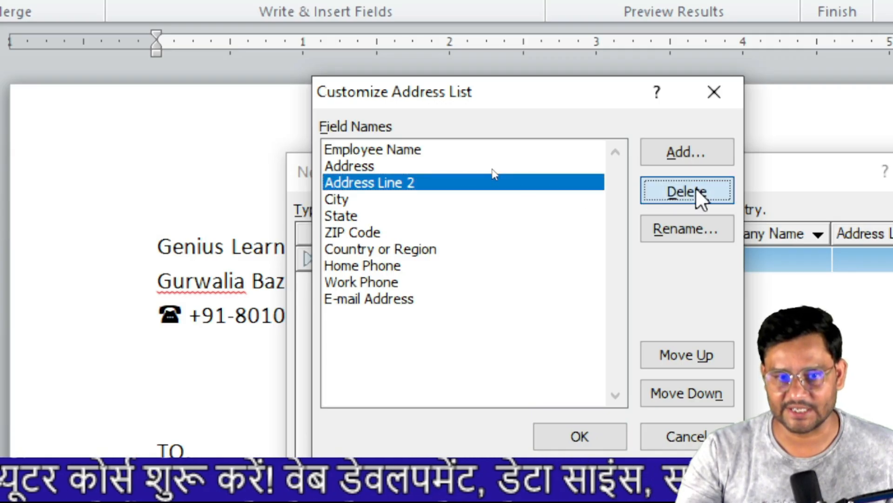
key(Return)
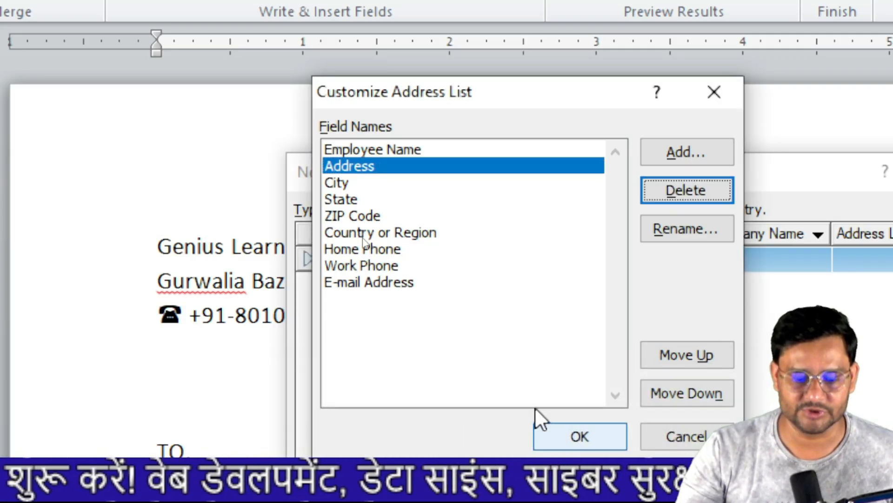
- Rename ZIP Code to Pin Code and delete the Country or Region field
click(343, 198)
click(356, 215)
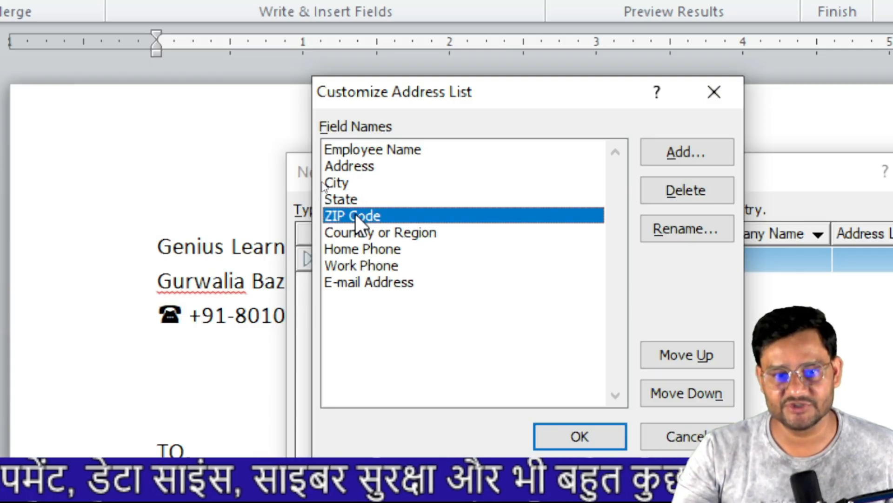
click(687, 231)
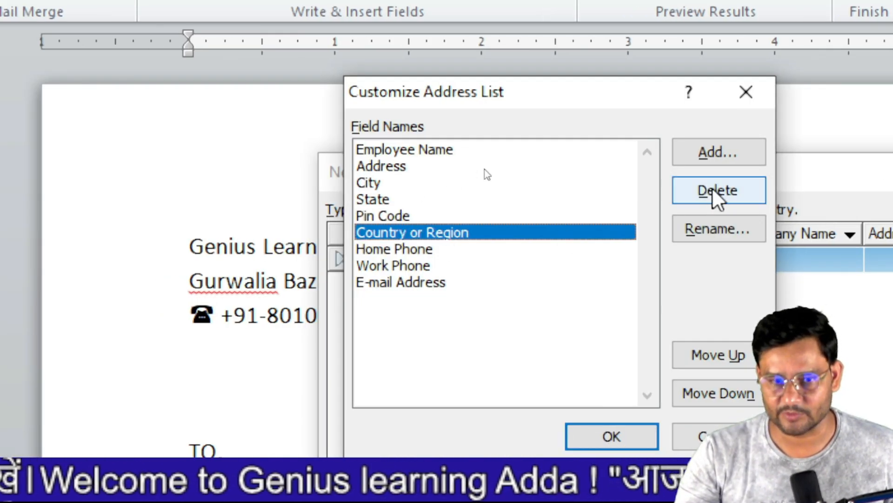
click(717, 193)
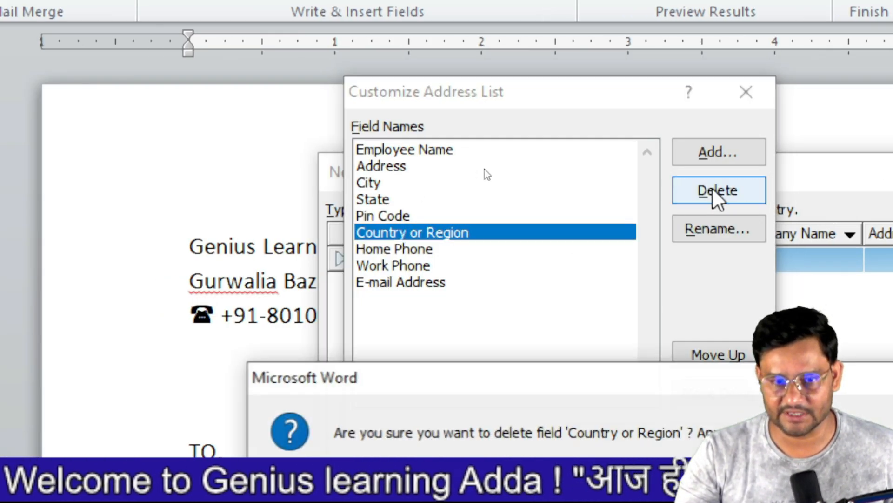
key(Return)
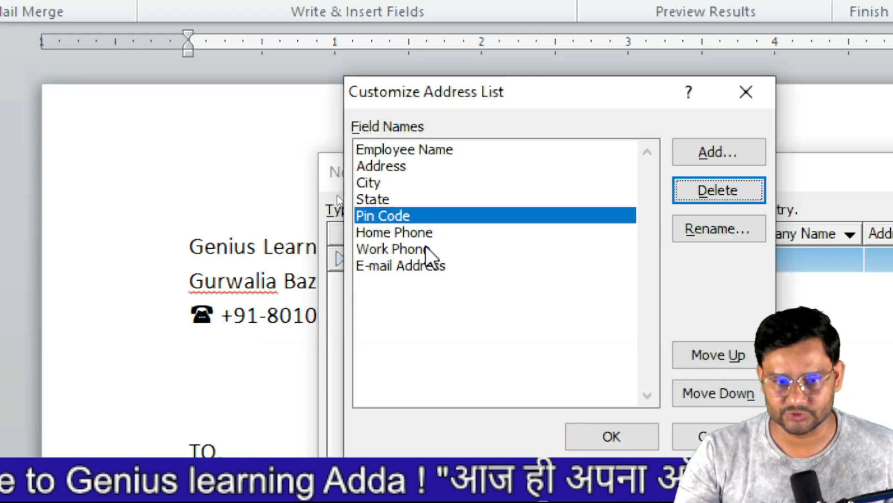
- Delete the Home Phone, Work Phone and E-mail Address fields
click(409, 233)
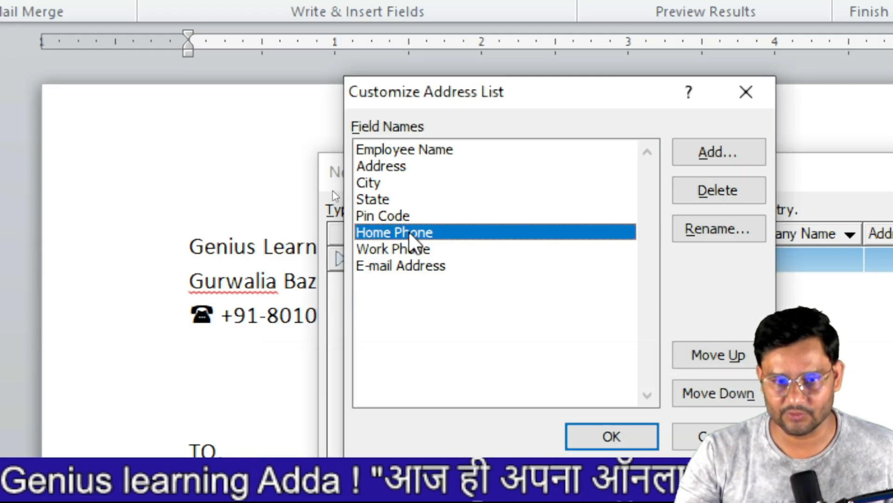
click(717, 192)
key(Return)
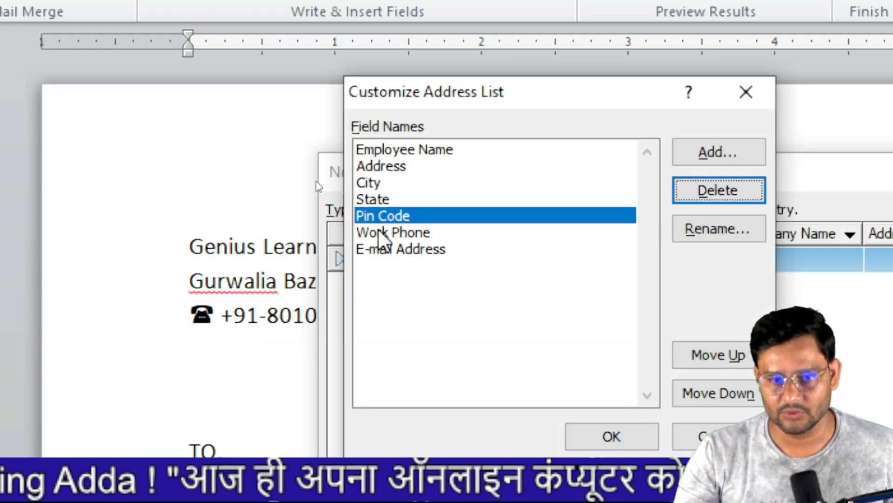
click(406, 232)
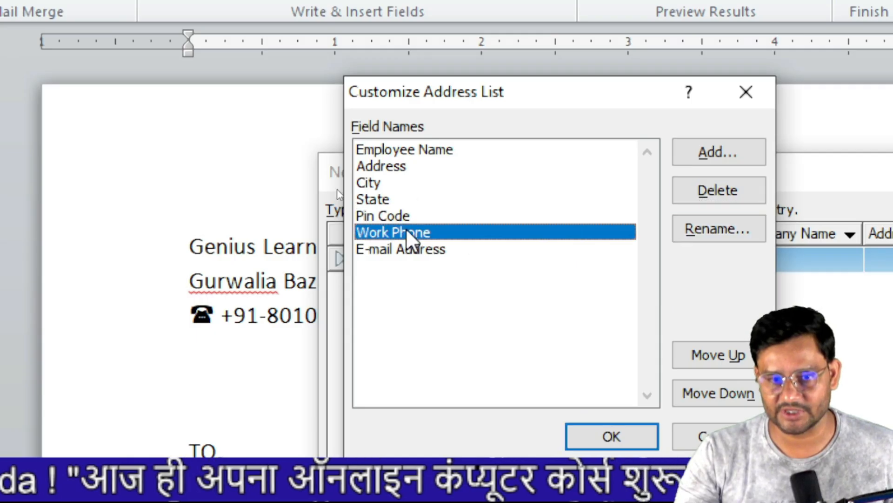
click(714, 195)
key(Return)
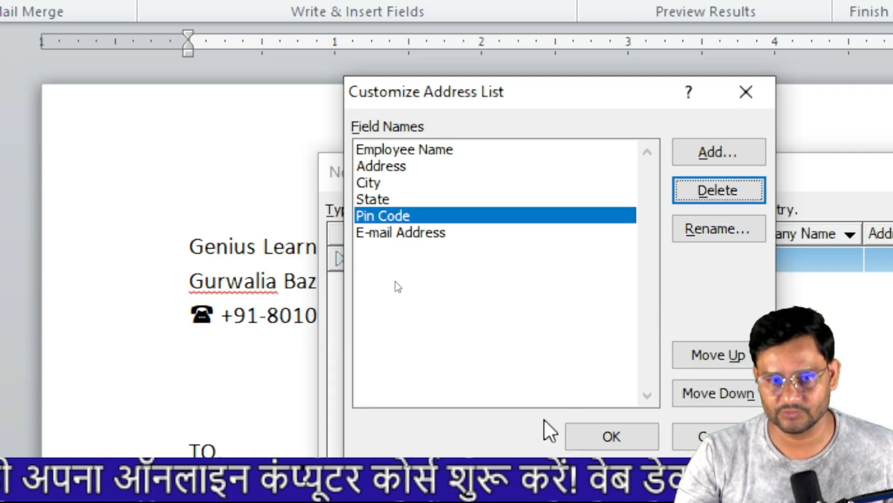
click(414, 235)
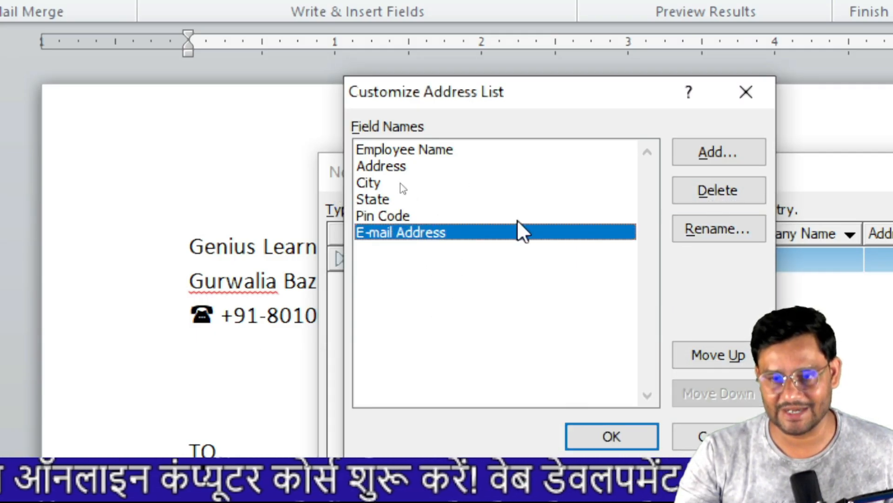
click(743, 192)
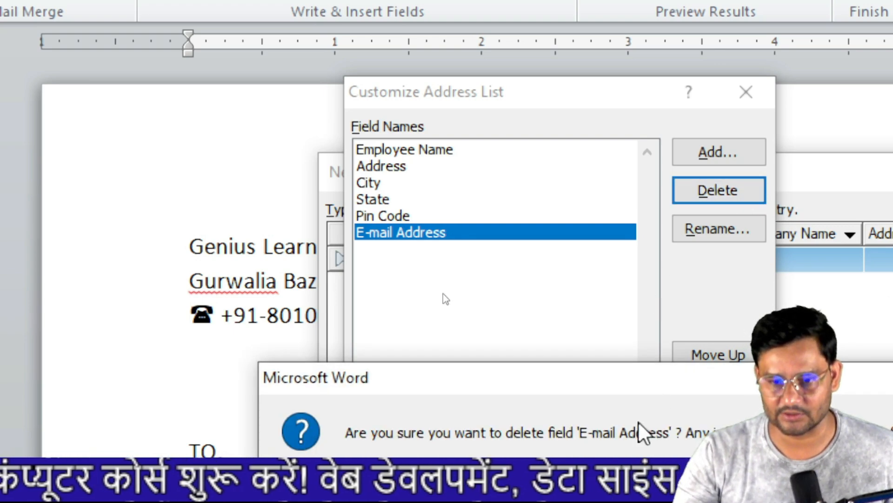
click(536, 478)
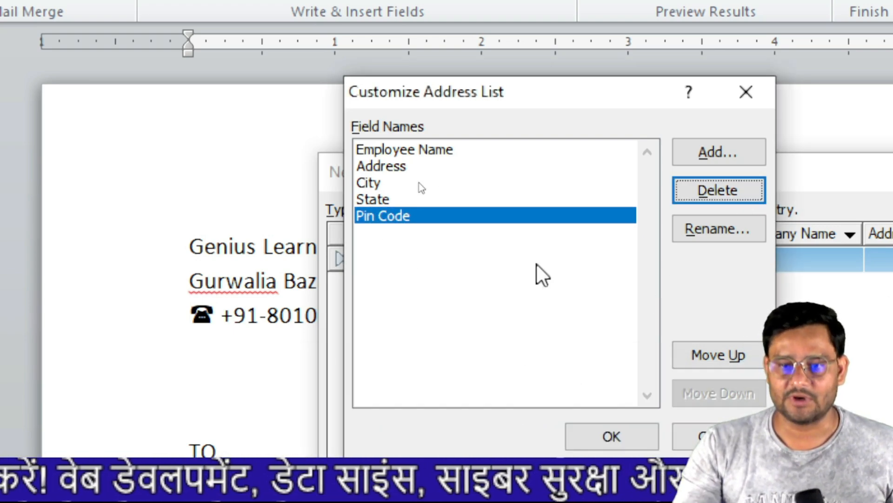
- Add Designation and Salary fields to the recipient list
click(730, 149)
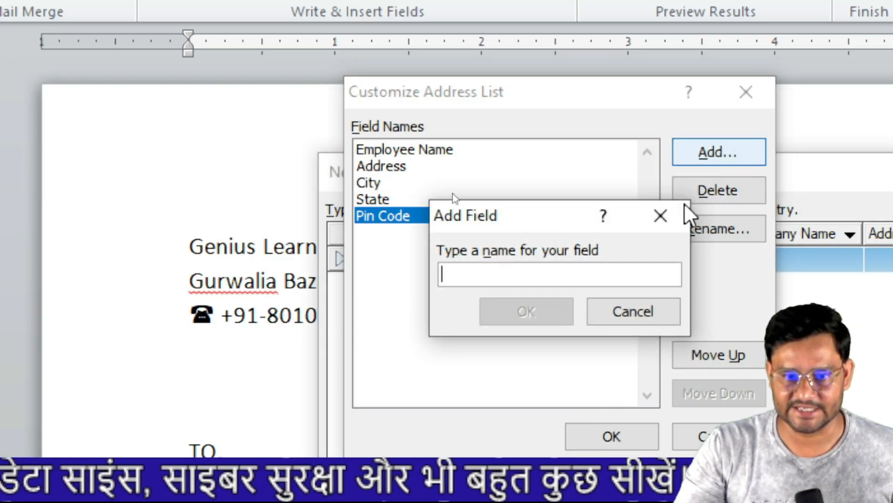
text(Designation)
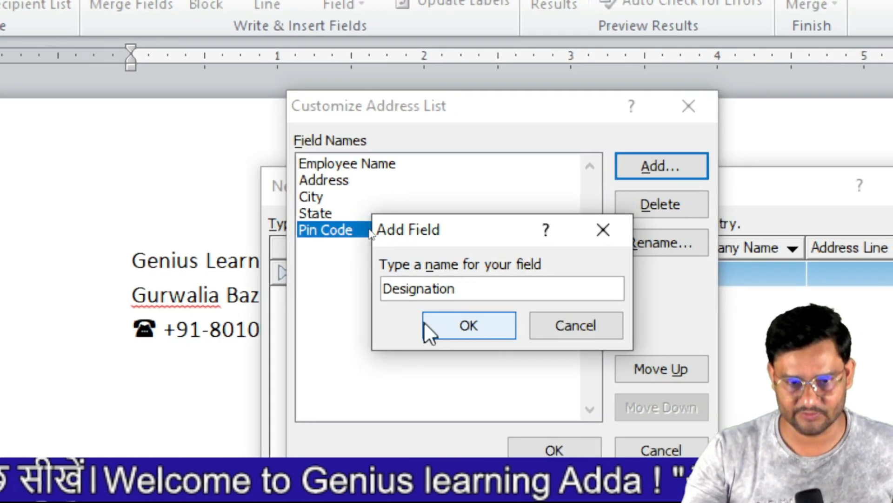
click(485, 323)
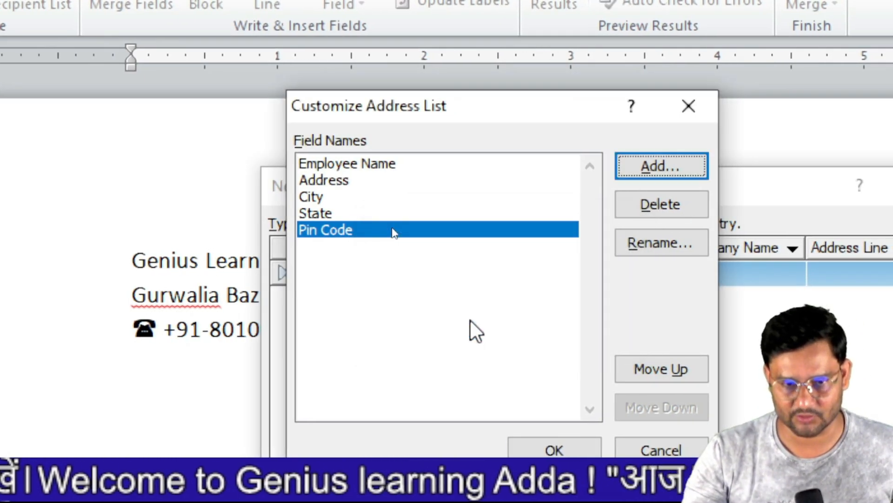
click(661, 166)
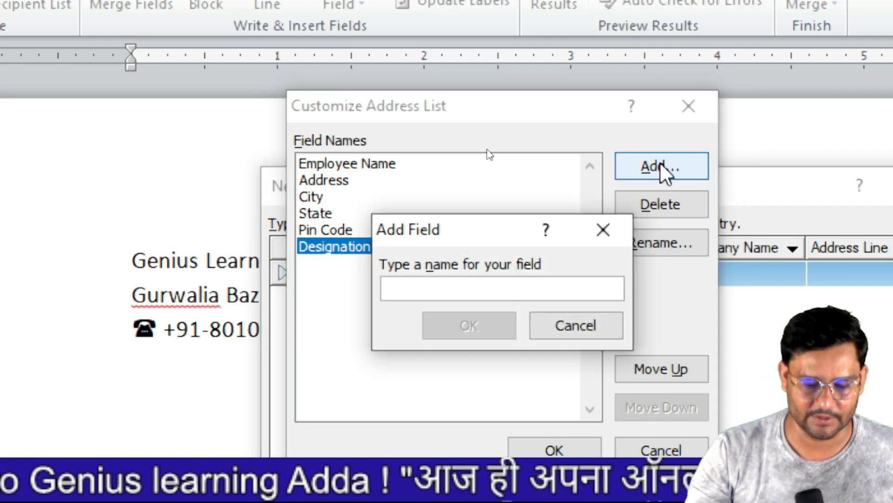
text(Salary)
click(477, 325)
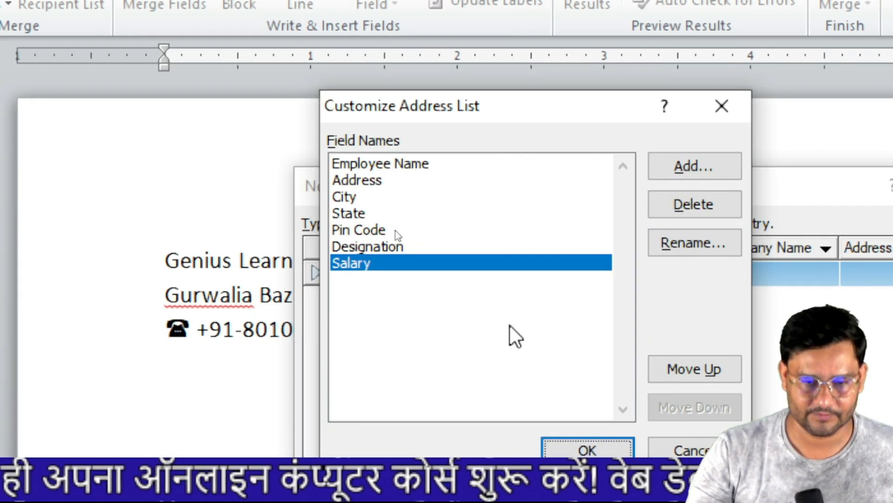
- Add a Joining date field and test Move Up/Move Down, leaving it last
click(695, 171)
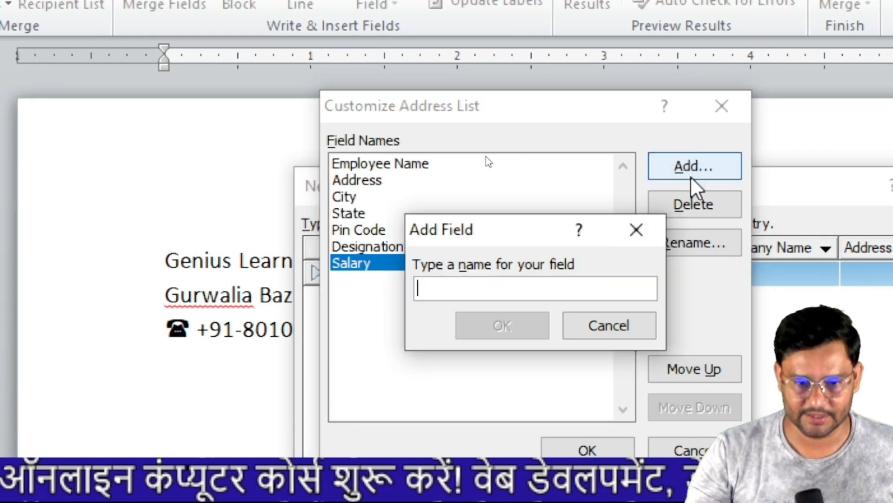
text(Joining date)
key(Return)
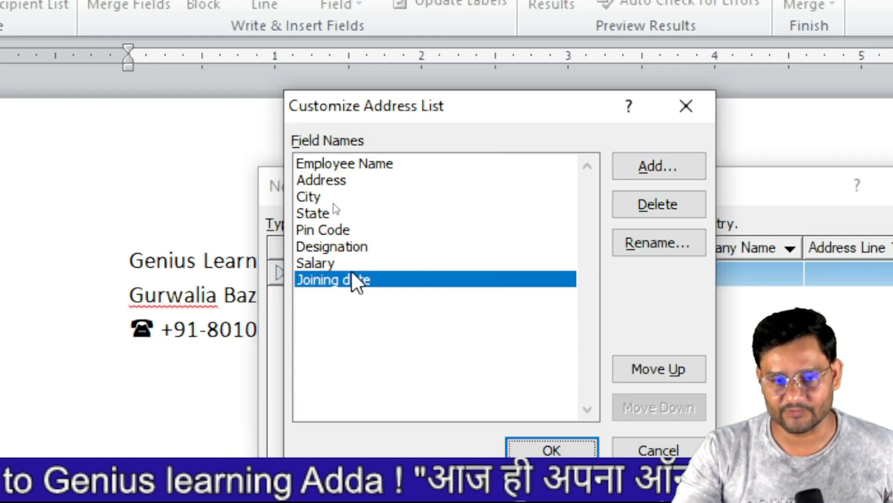
click(668, 371)
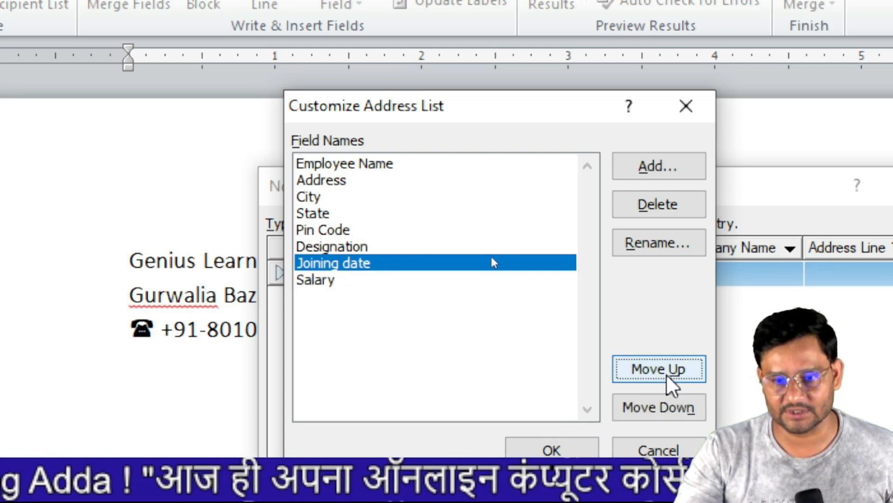
click(669, 409)
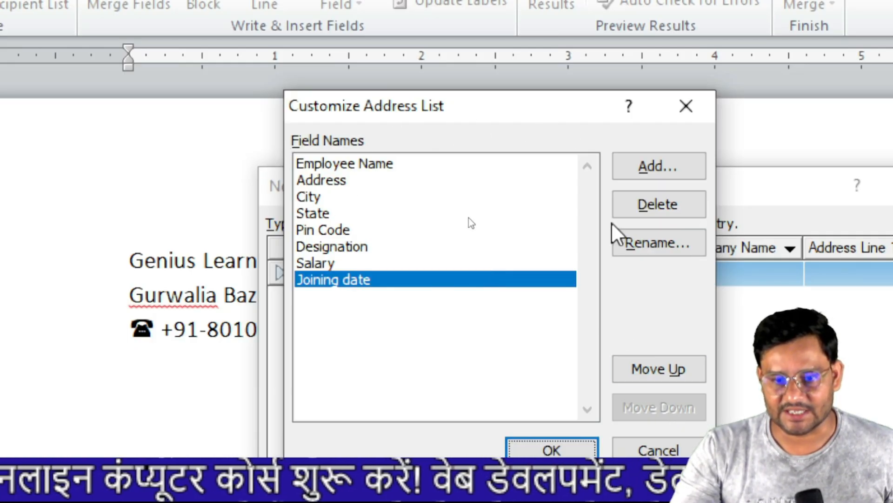
- Enter the first employee's name, street address, city and state in the new list
click(573, 450)
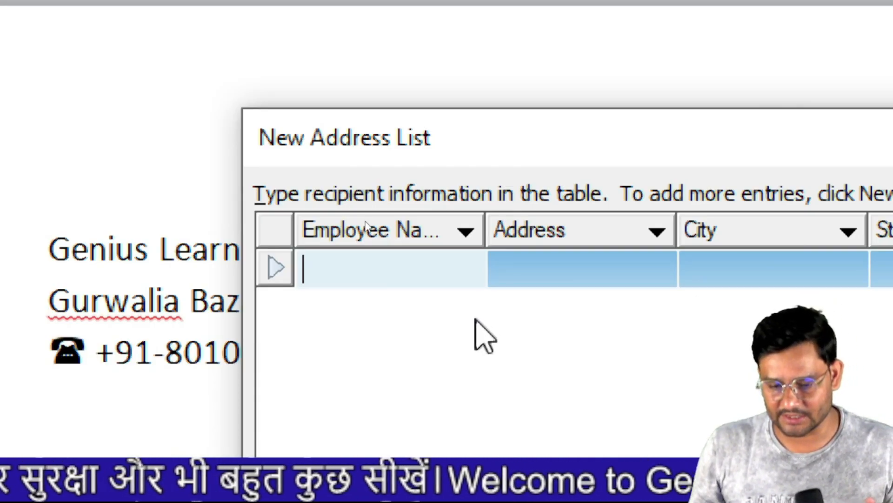
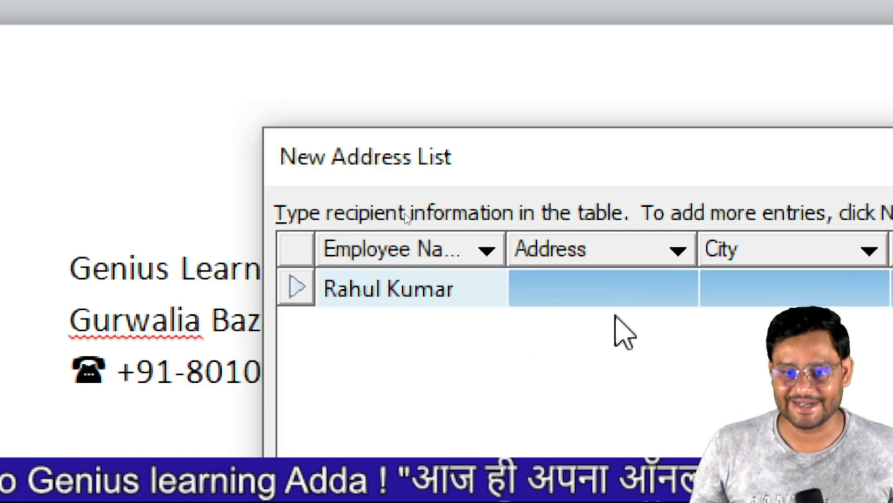
key(Tab)
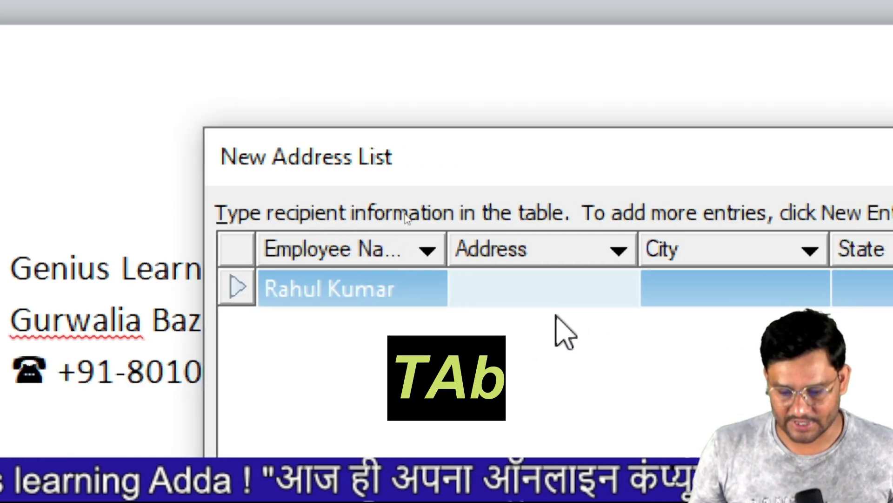
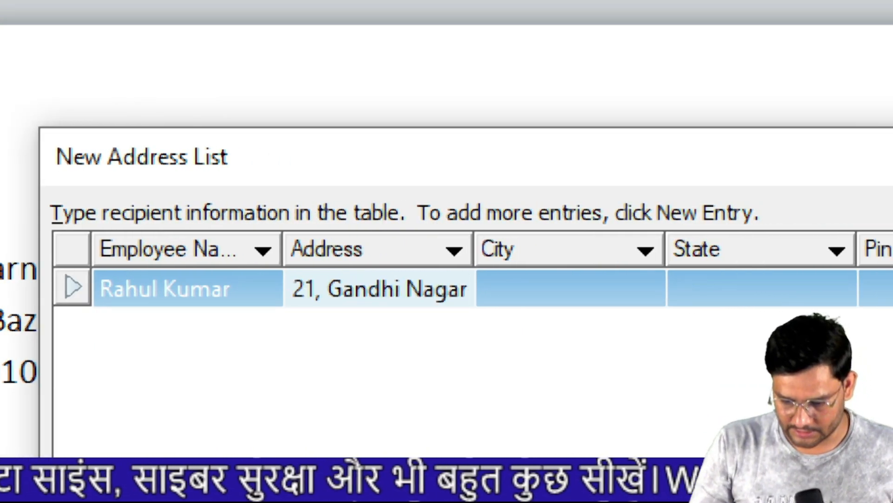
key(Tab)
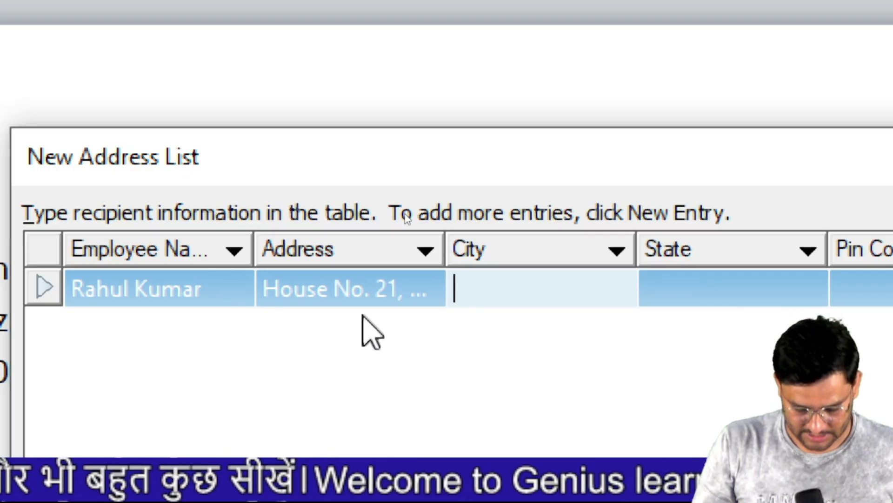
text(Kushinagar)
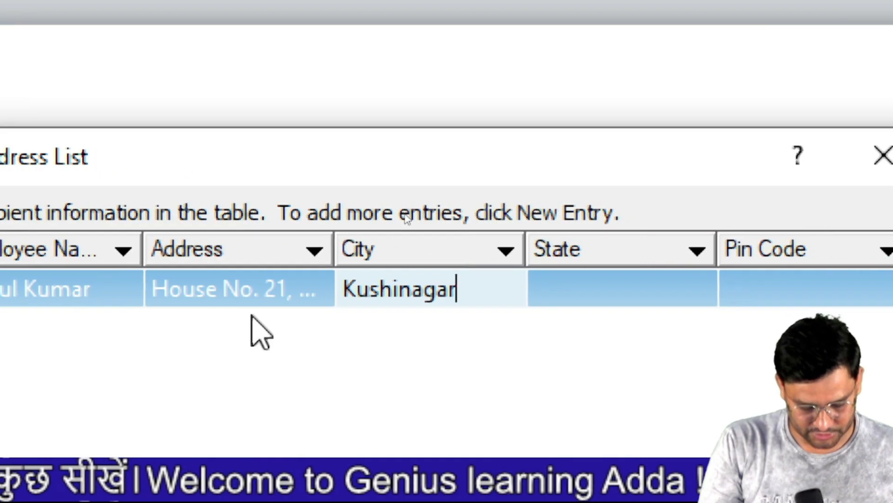
key(Tab)
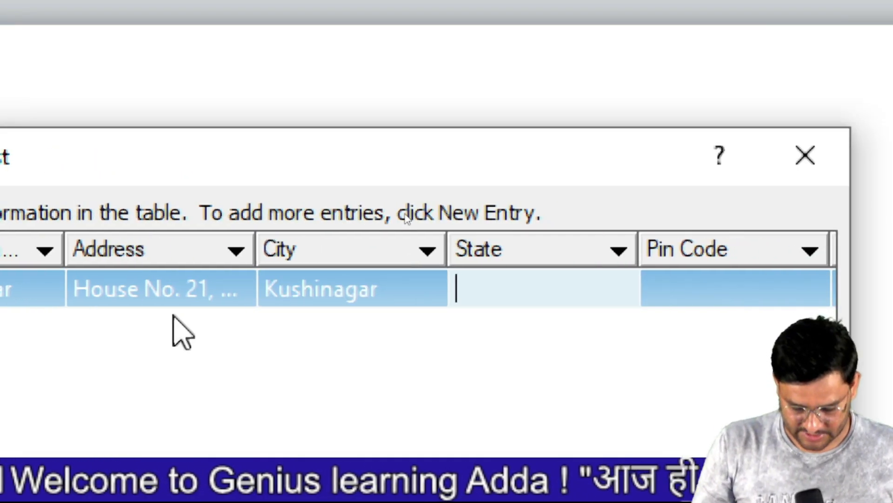
text(Uttar Prad)
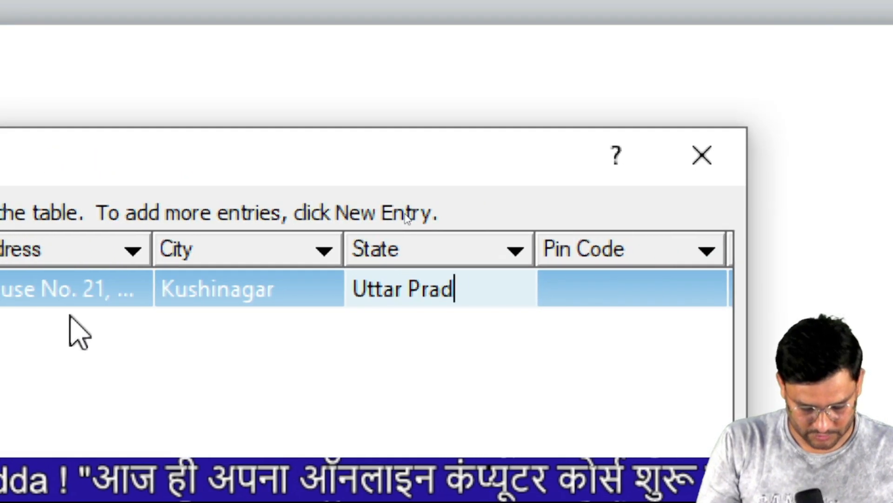
text(sh)
key(Tab)
- Fill in the pin code, designation Computer Operator, salary 1200/- and joining date 15/09/2
text(274302)
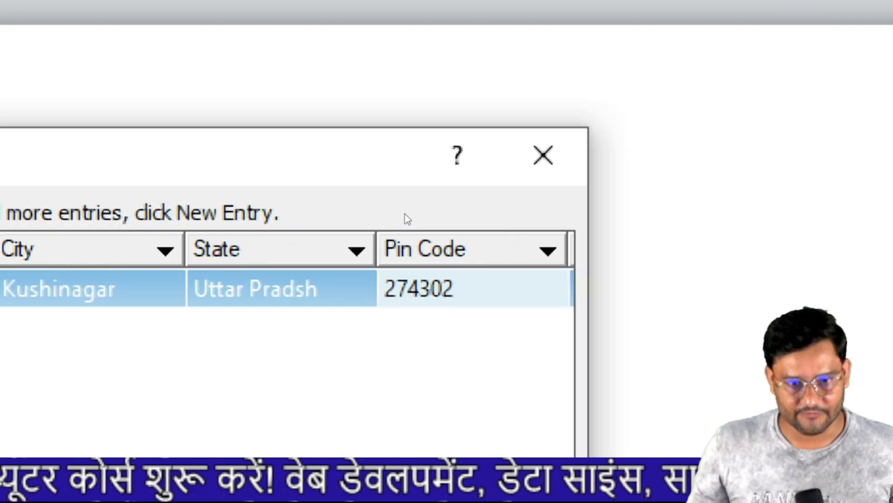
key(Tab)
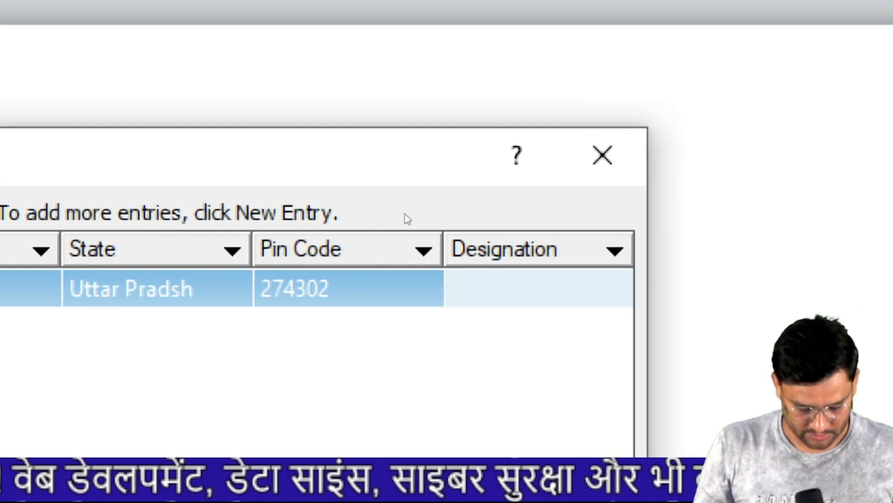
text(Computer Operator)
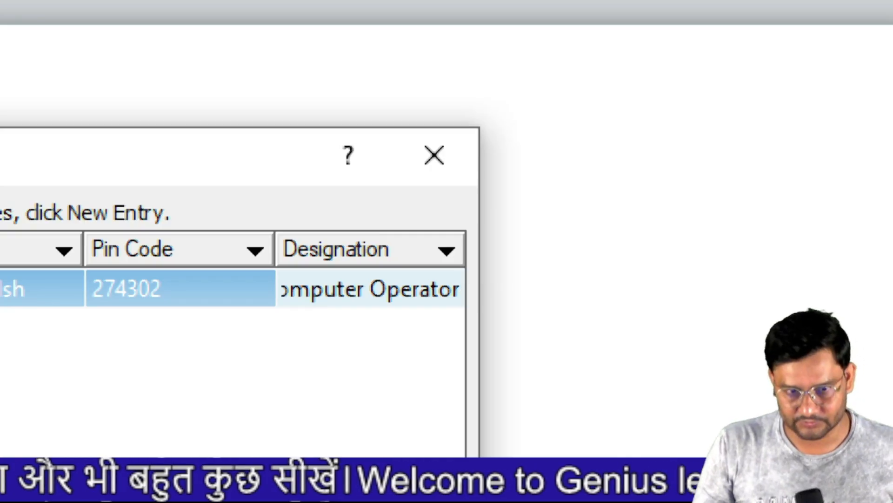
key(Tab)
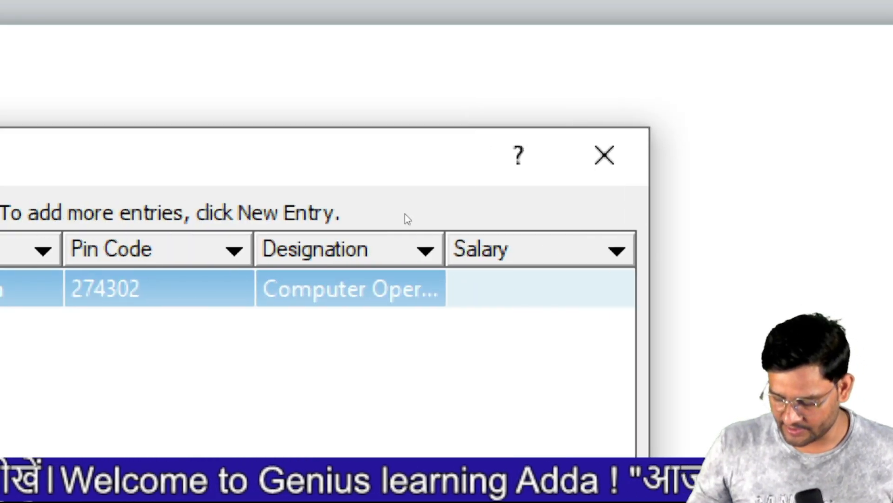
text(1200/-)
key(Tab)
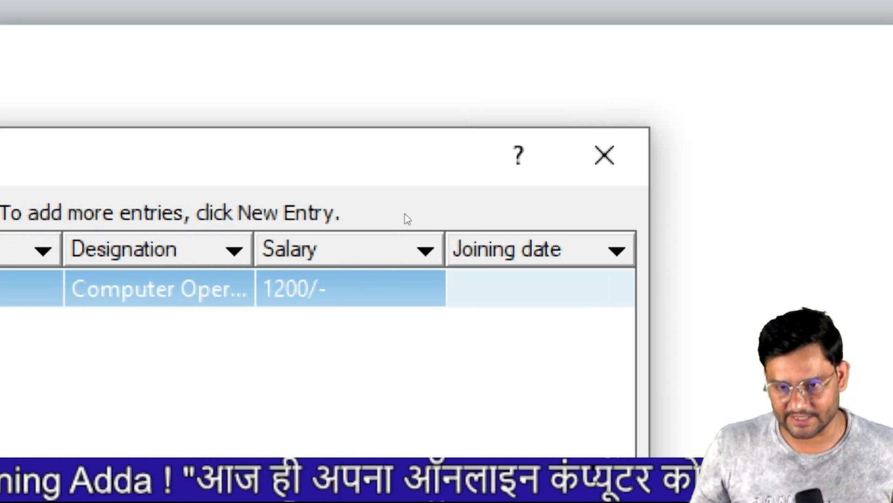
text(15/09/2025)
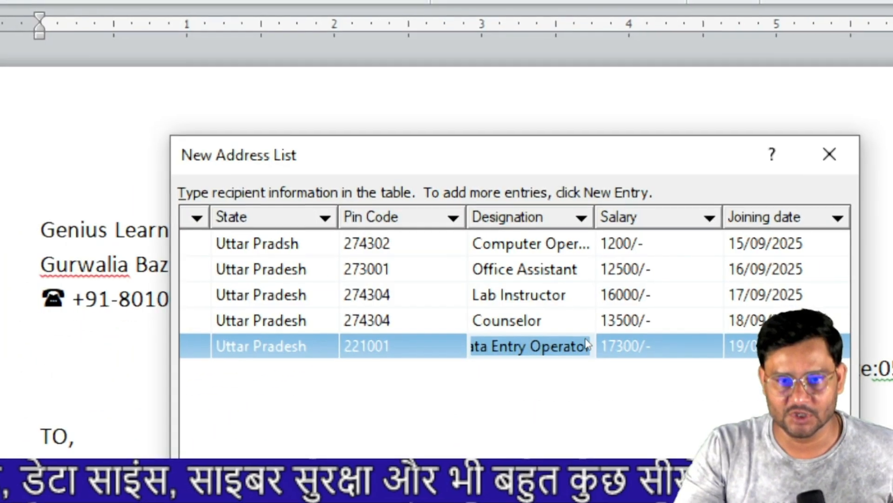
drag(577, 338, 426, 327)
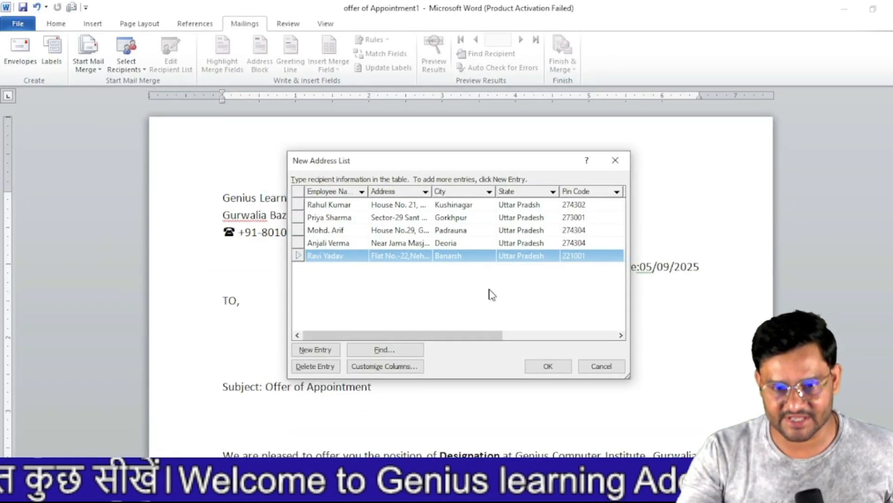
- Save the address list as 'emp details' on the Desktop
click(549, 367)
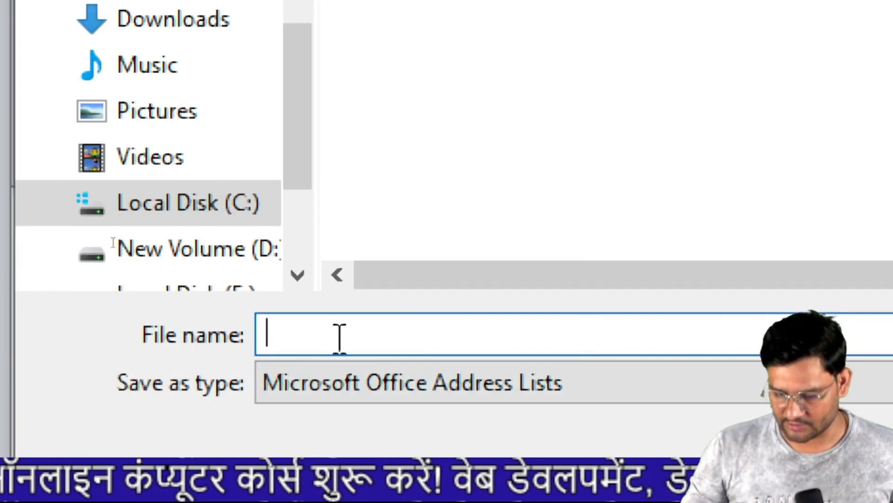
text(emp details)
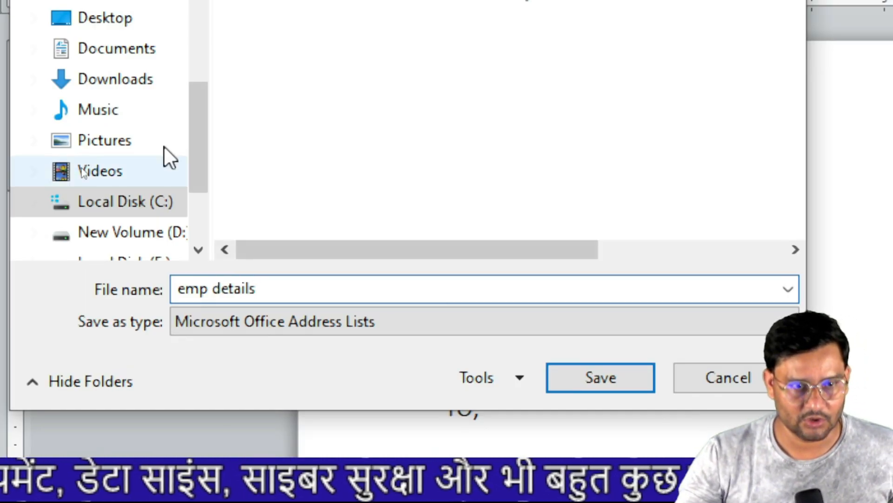
click(139, 21)
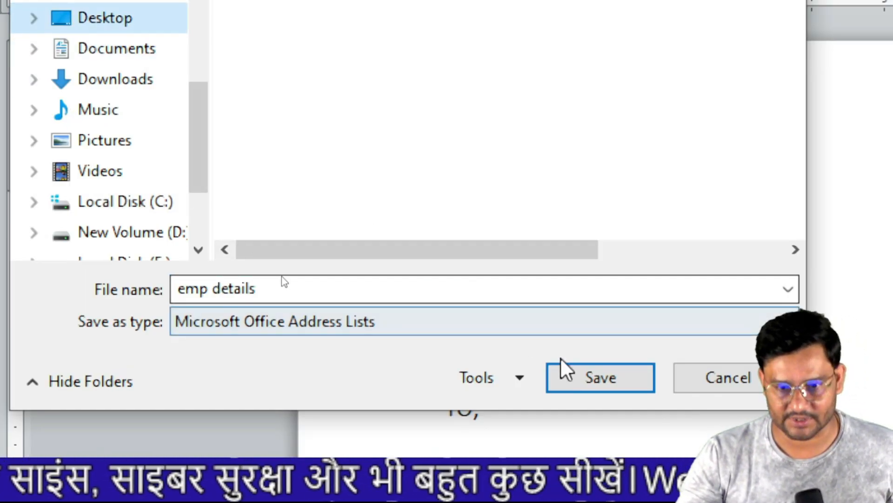
click(564, 369)
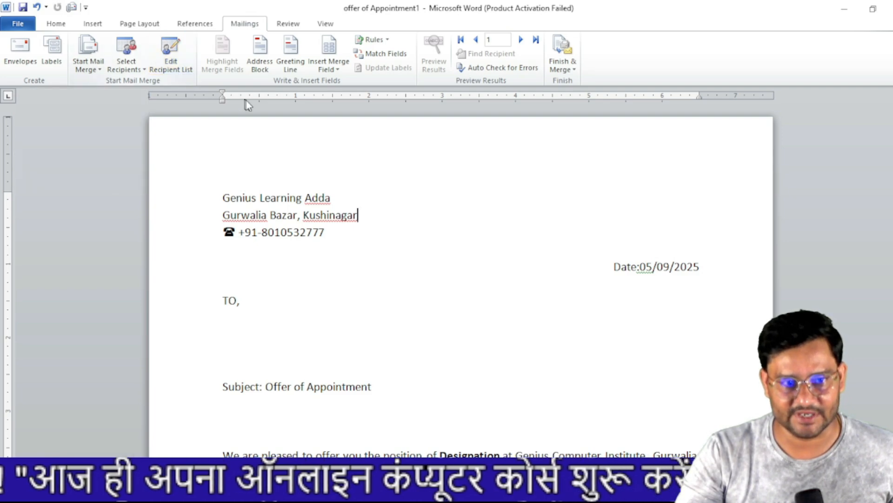
- Insert «Employee_Name» on a new line below 'TO,' and begin another line after it
click(174, 66)
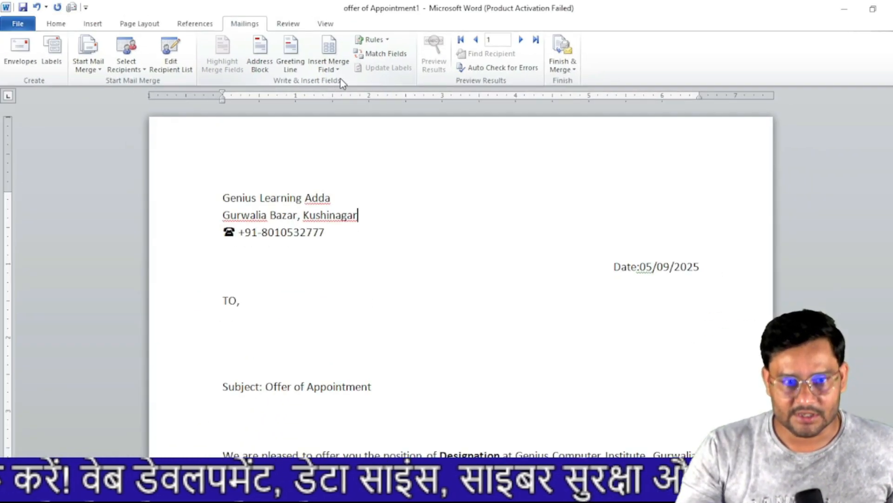
click(337, 70)
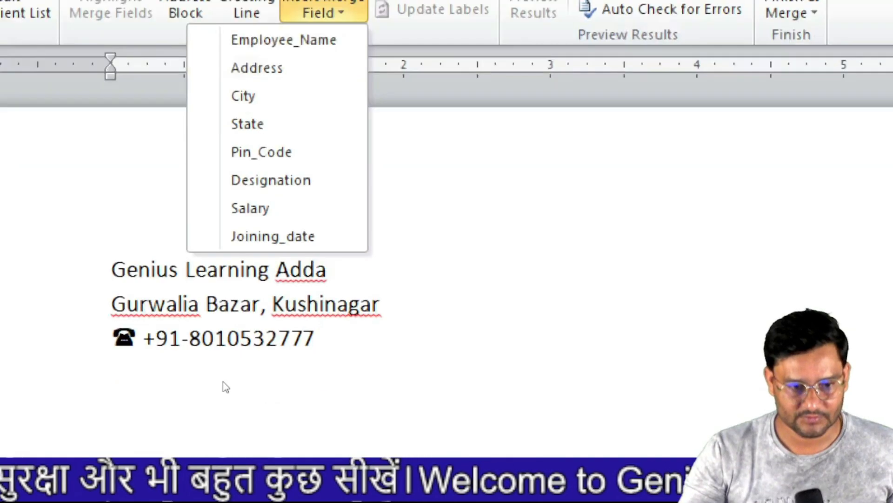
click(159, 302)
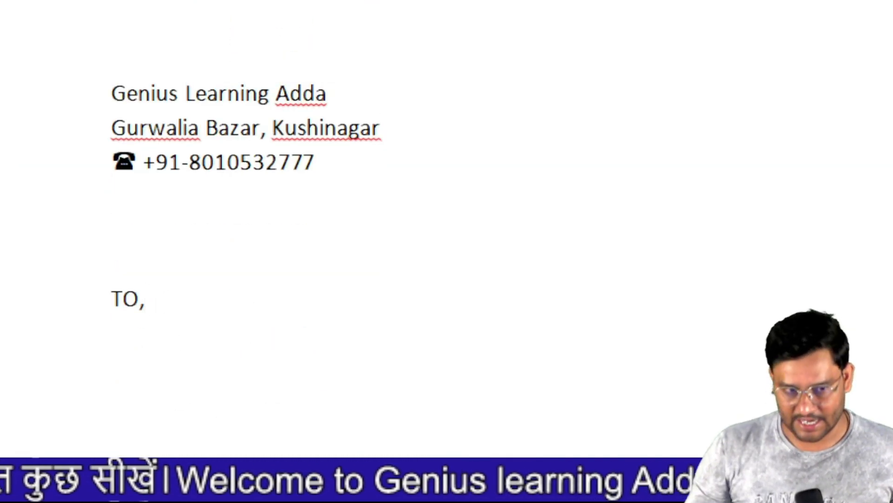
key(Return)
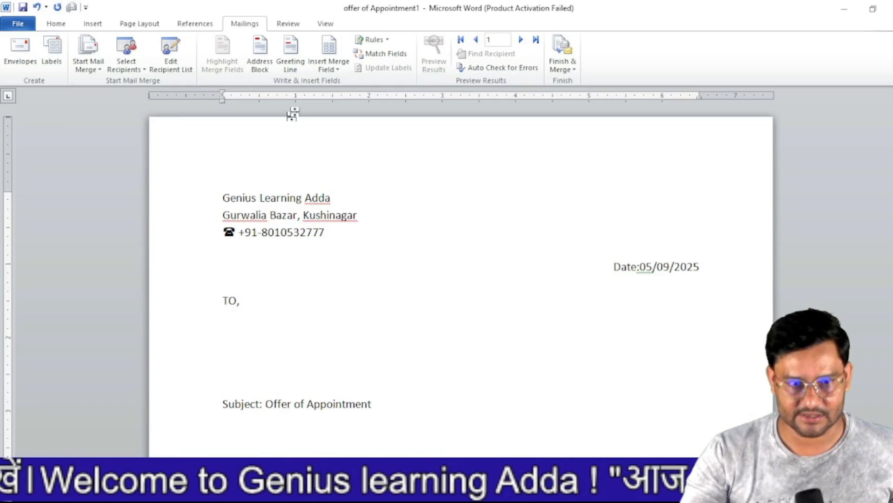
click(332, 73)
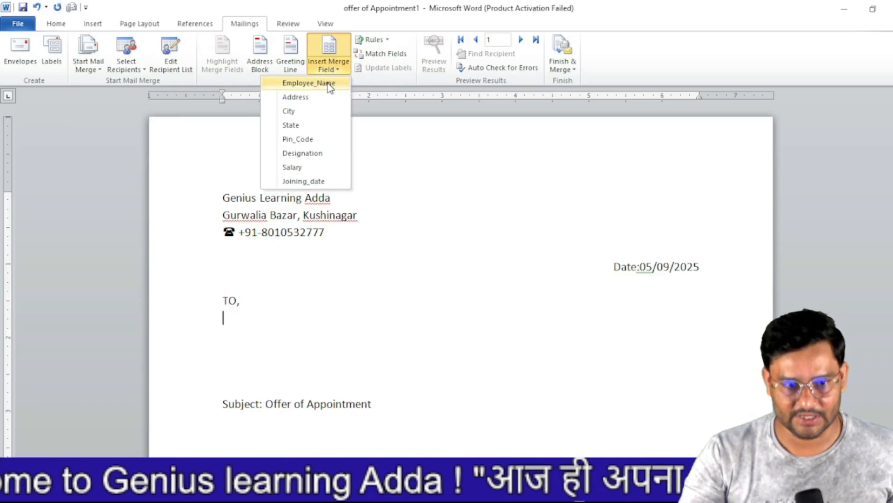
click(327, 83)
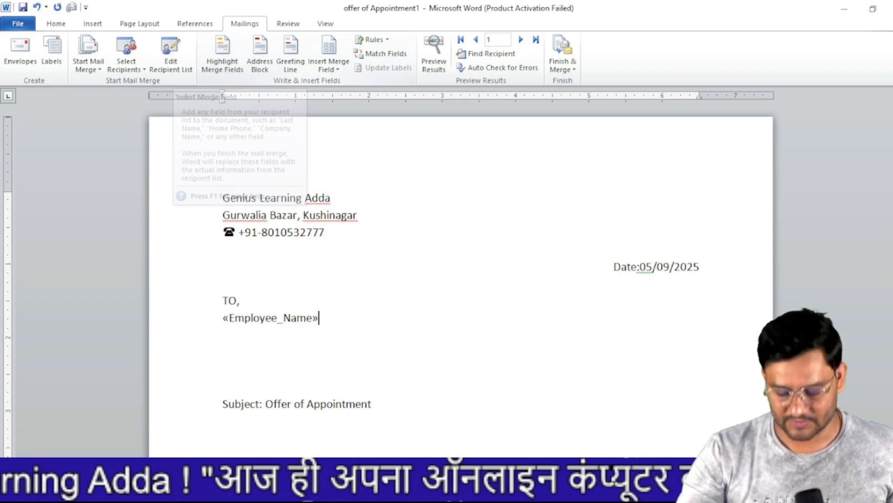
key(Return)
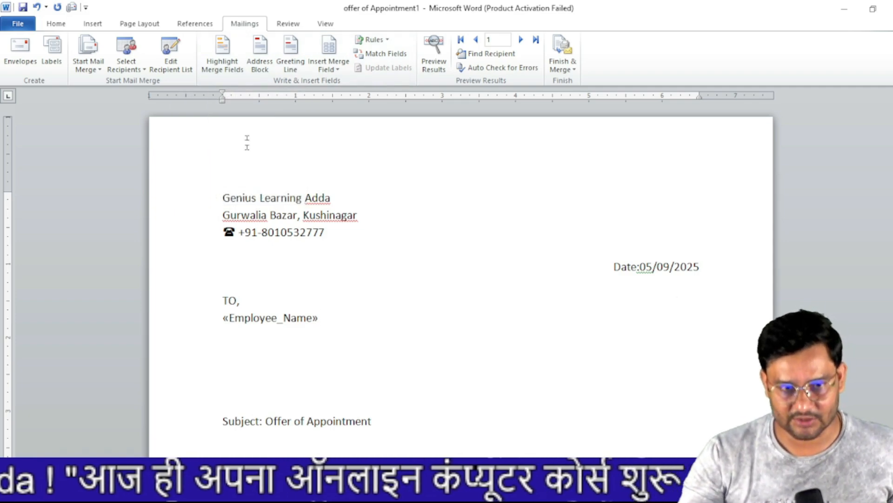
- Insert «Address» on its own line, then «City» followed by a comma
click(328, 65)
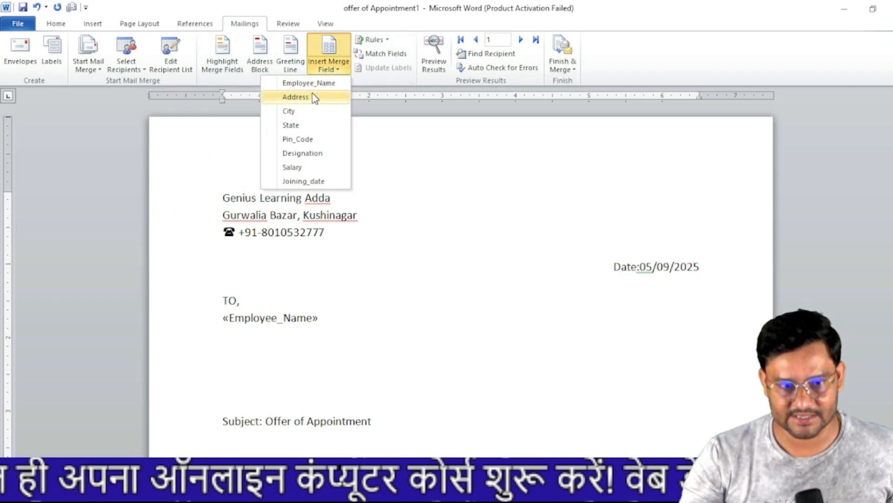
click(296, 97)
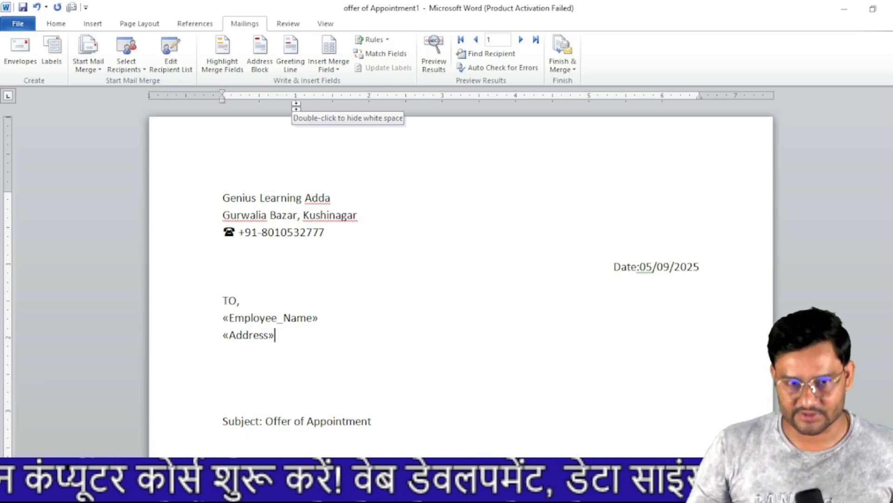
key(Return)
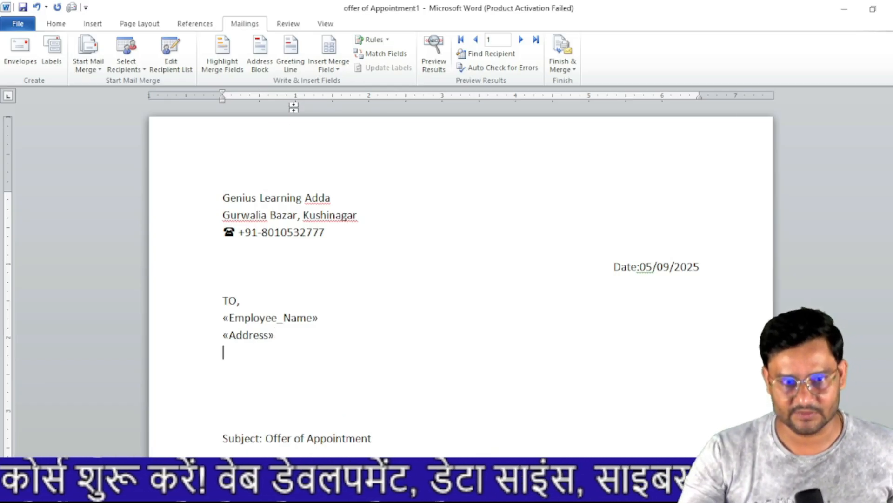
click(344, 67)
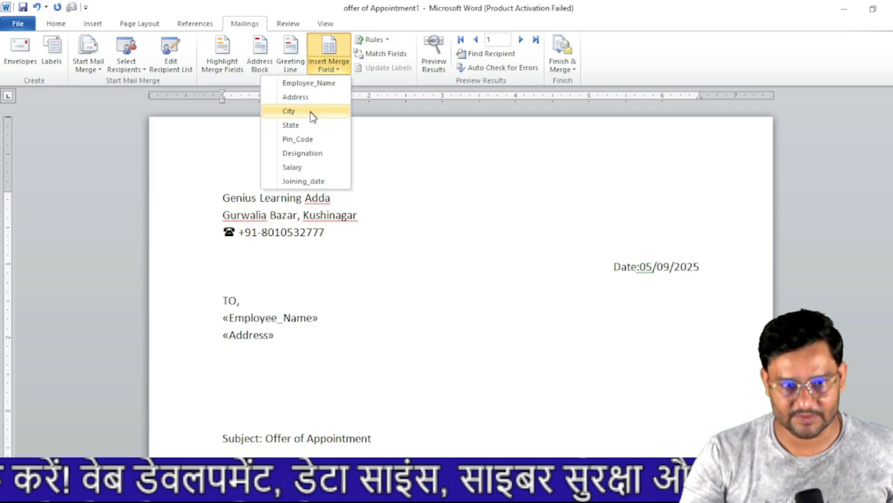
click(289, 111)
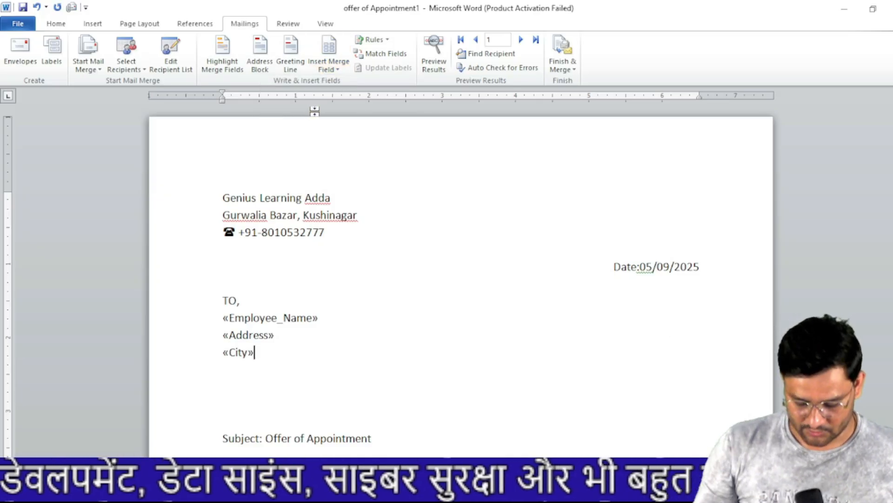
text(,)
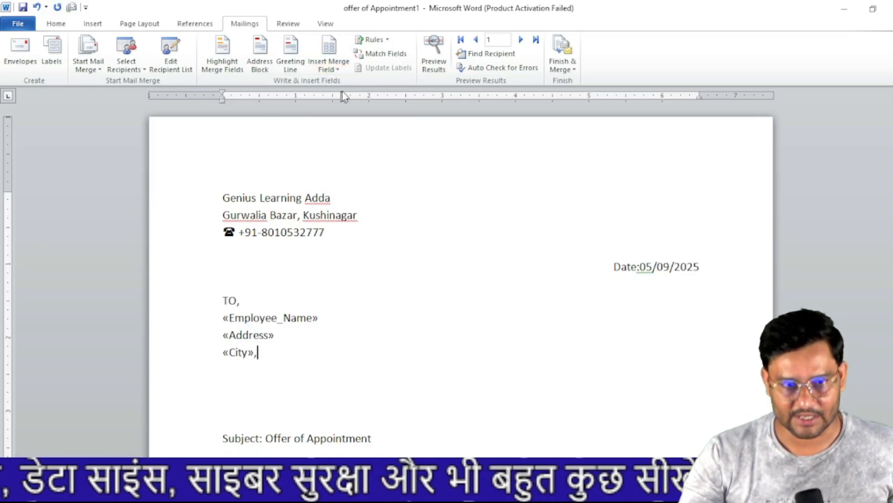
- Add «State» and «Pin_Code» after the city and delete the blank lines above Subject
click(332, 68)
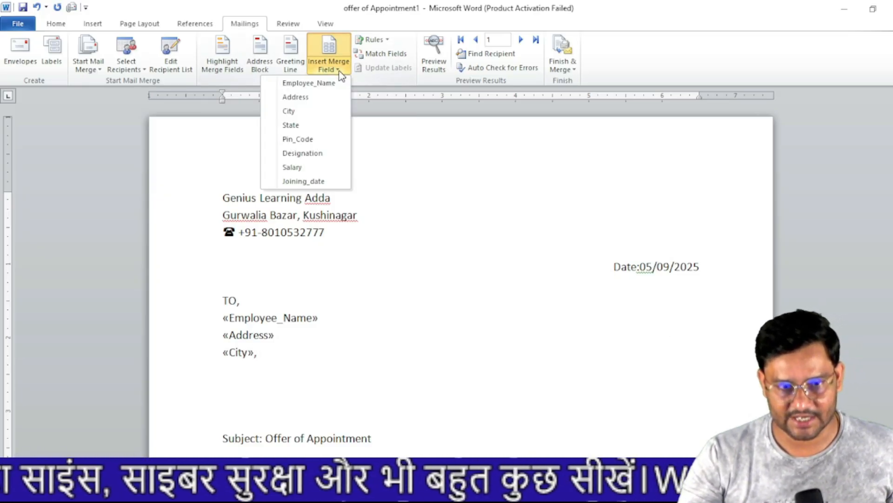
click(315, 125)
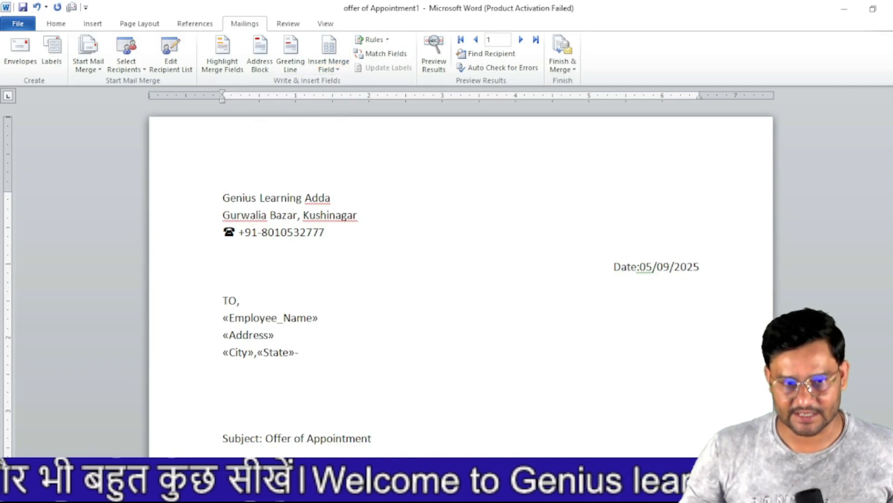
click(328, 56)
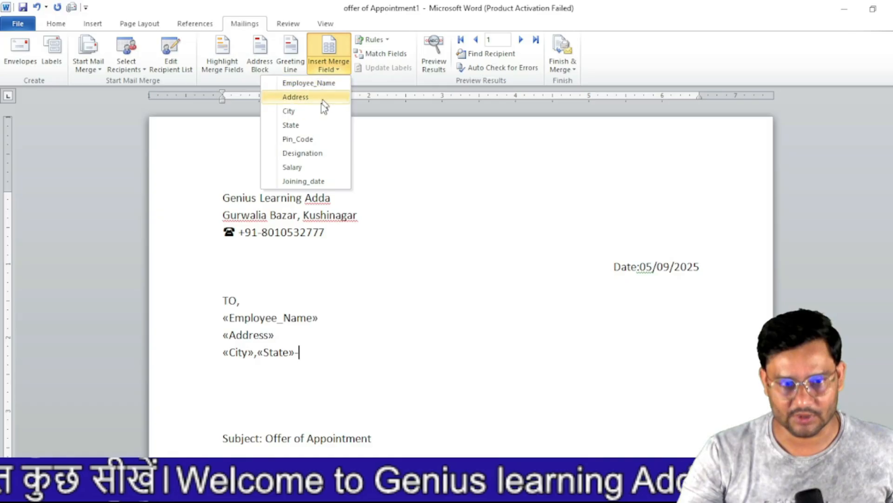
click(310, 140)
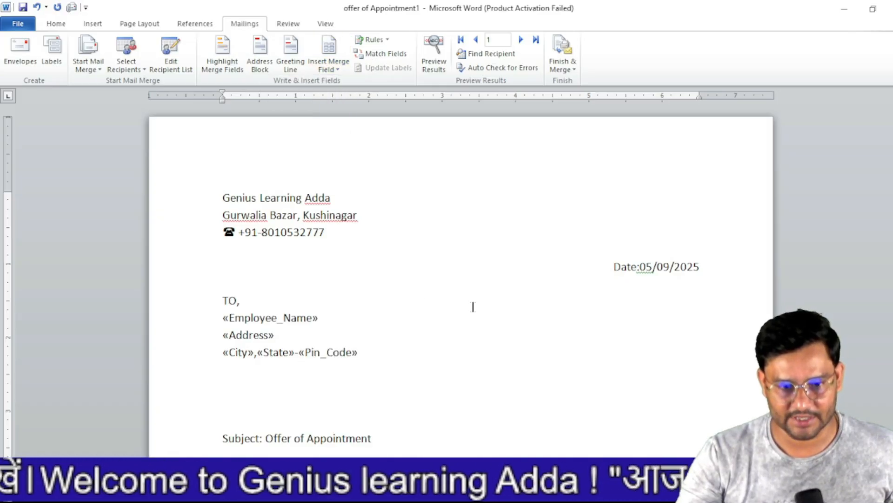
scroll(479, 321, down, 4)
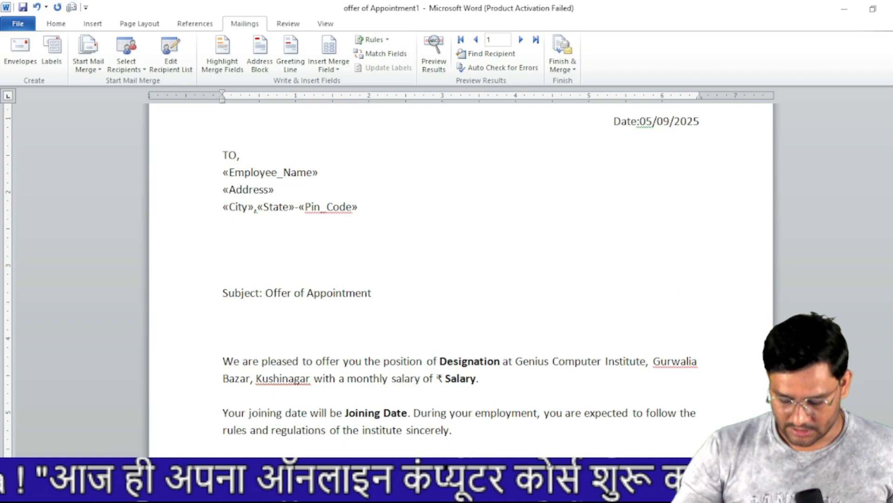
key(BackSpace)
key(BackSpace)
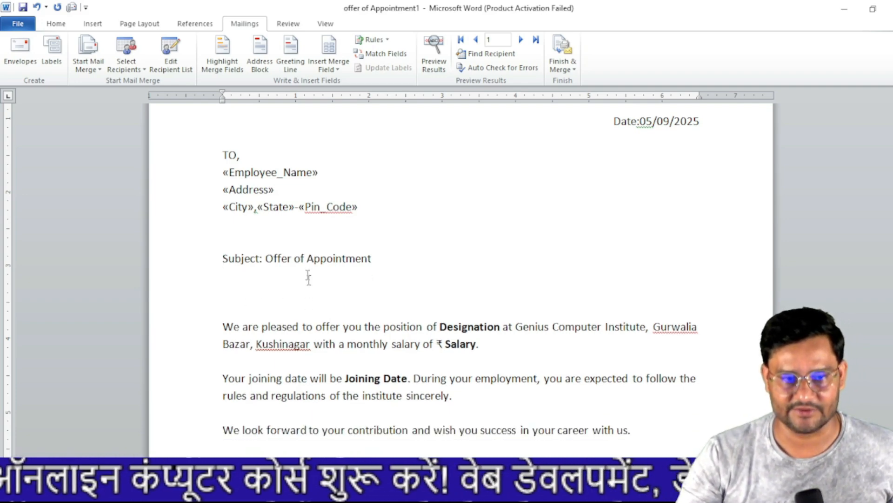
- Insert a greeting line whose invalid-name fallback is just 'Dear', with 'Sir or Madam' removed
click(290, 56)
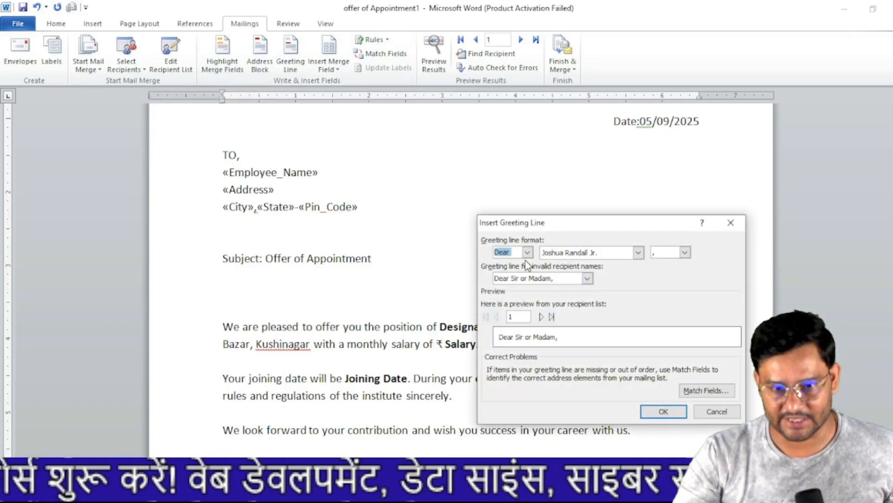
drag(555, 278, 508, 278)
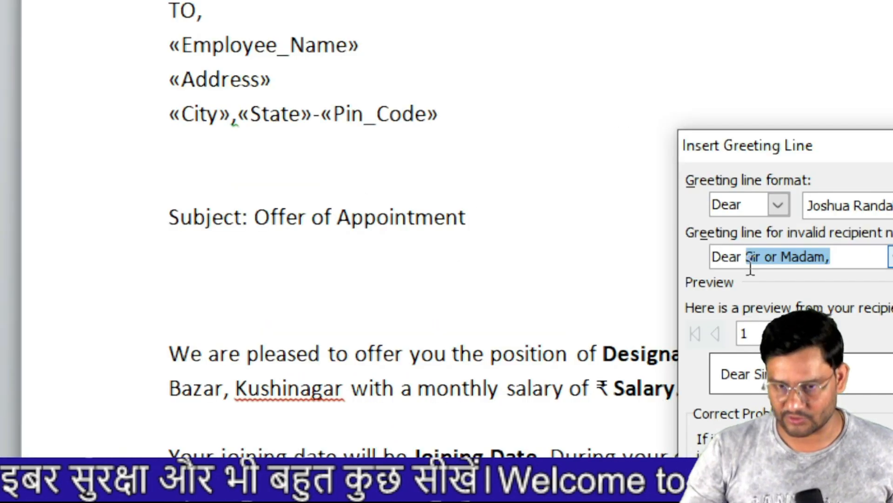
key(BackSpace)
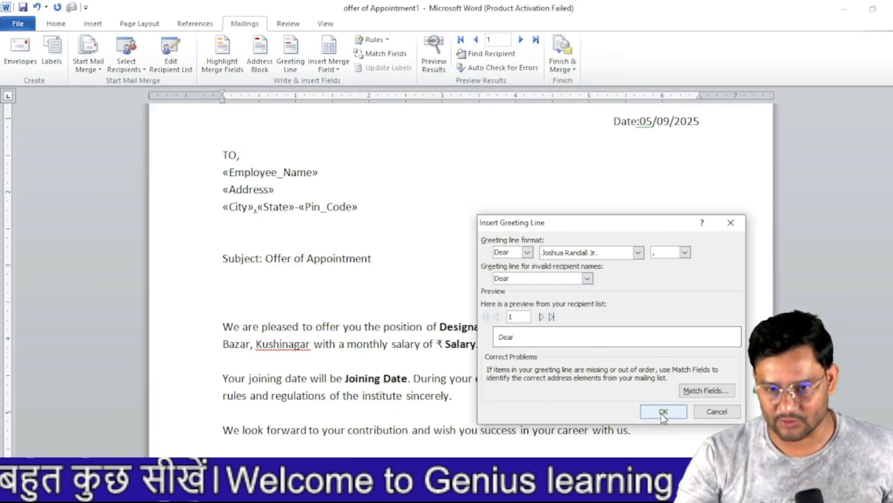
click(664, 411)
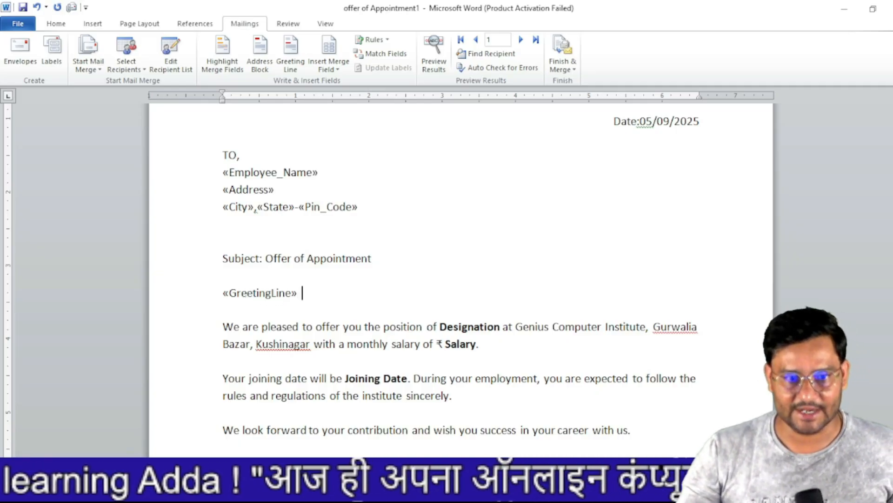
- Add «Employee_Name» after the greeting and replace the Designation placeholder with «Designation»
click(333, 68)
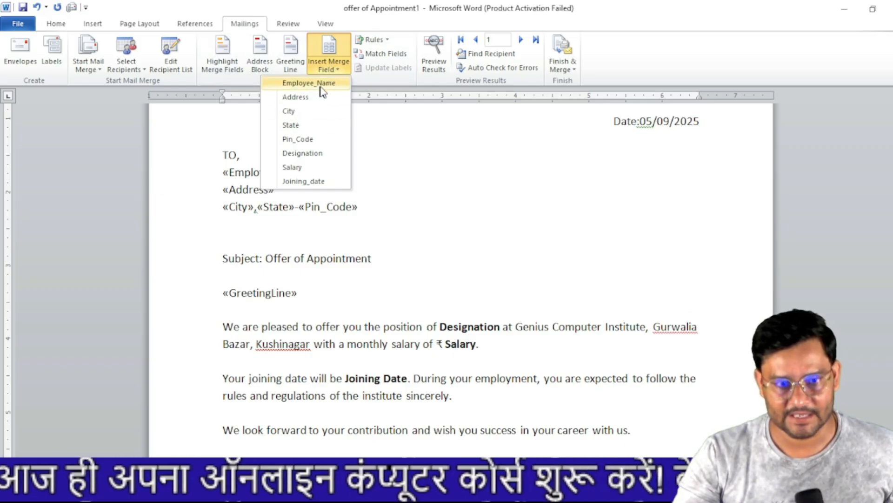
click(324, 84)
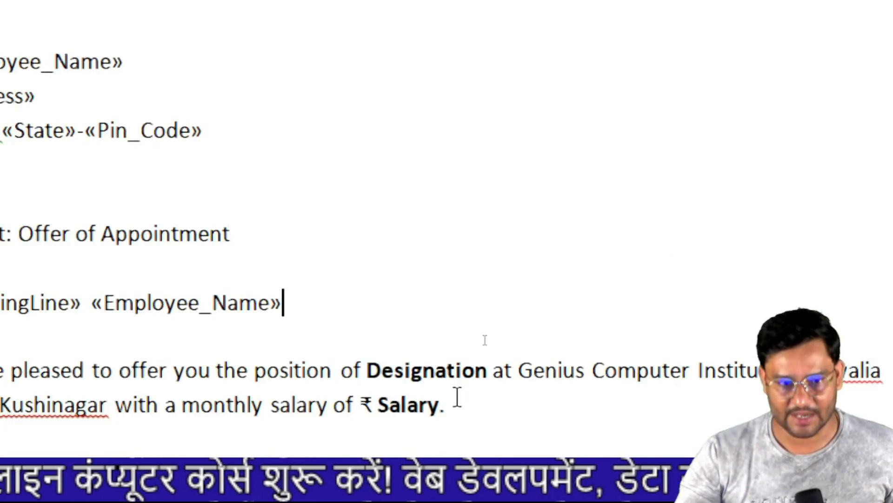
click(489, 371)
drag(489, 372, 368, 378)
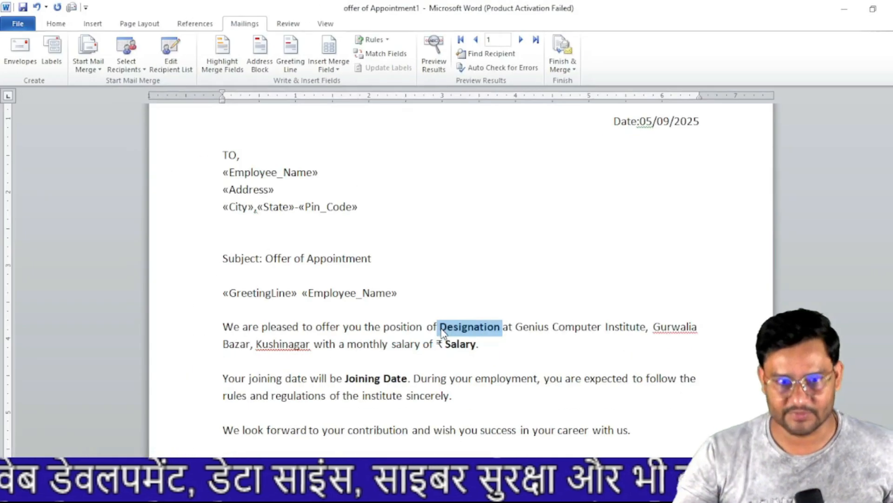
click(338, 69)
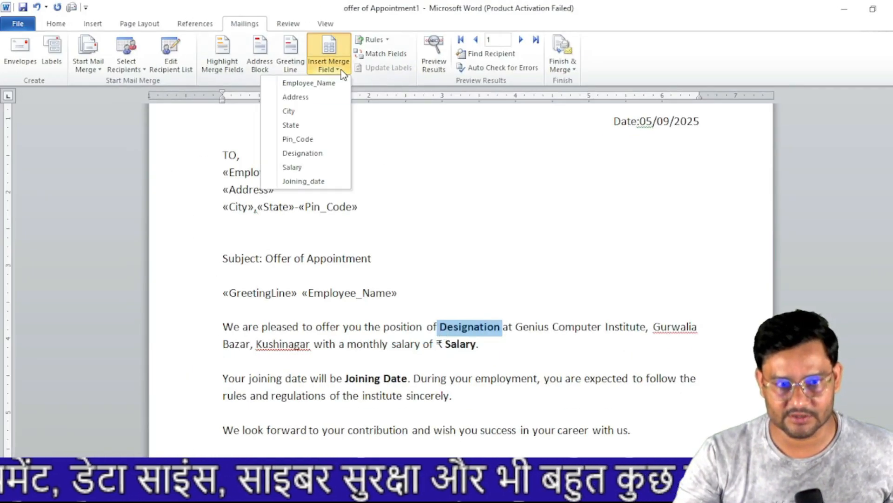
click(326, 153)
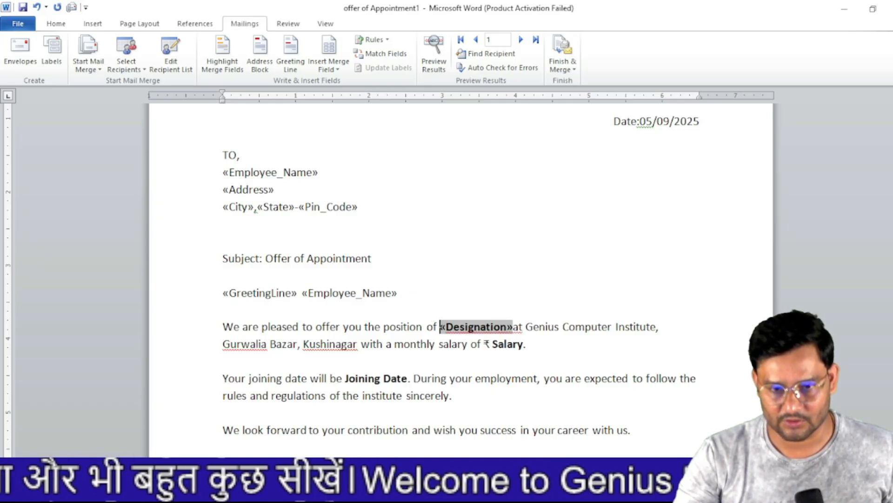
click(513, 328)
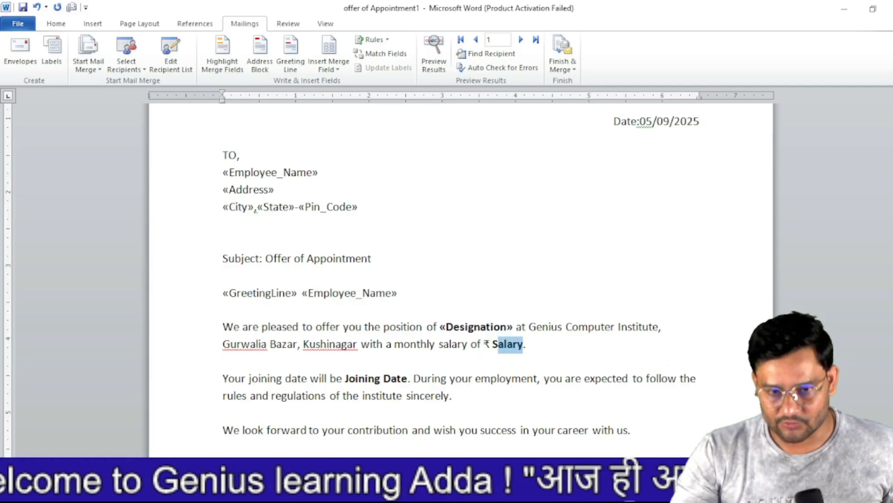
- Replace the Salary and Joining Date placeholders with «Salary» and «Joining_date»
click(337, 71)
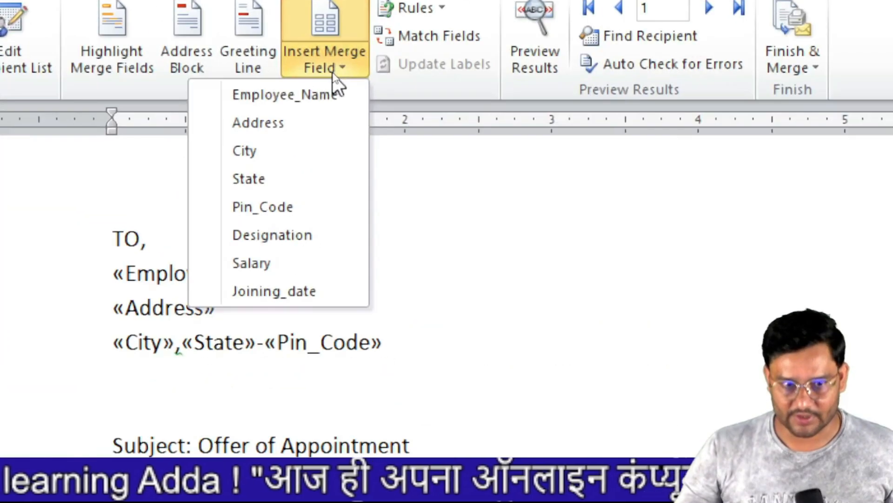
click(282, 263)
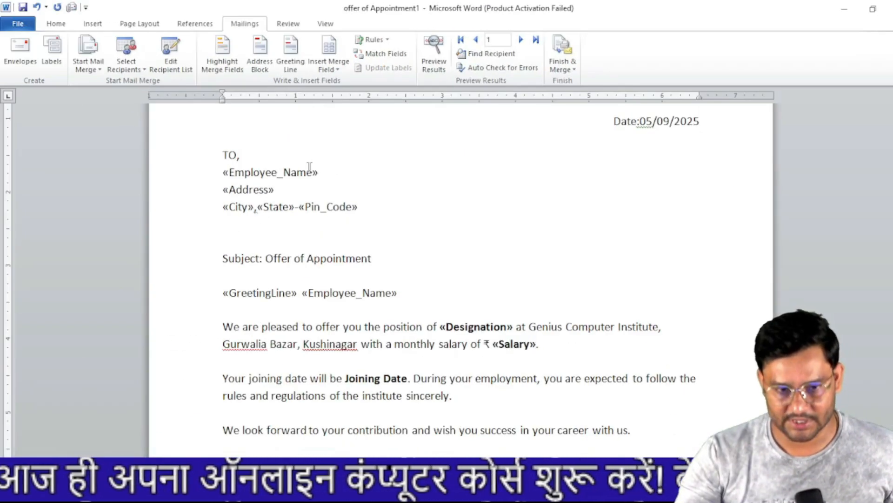
drag(407, 379, 345, 378)
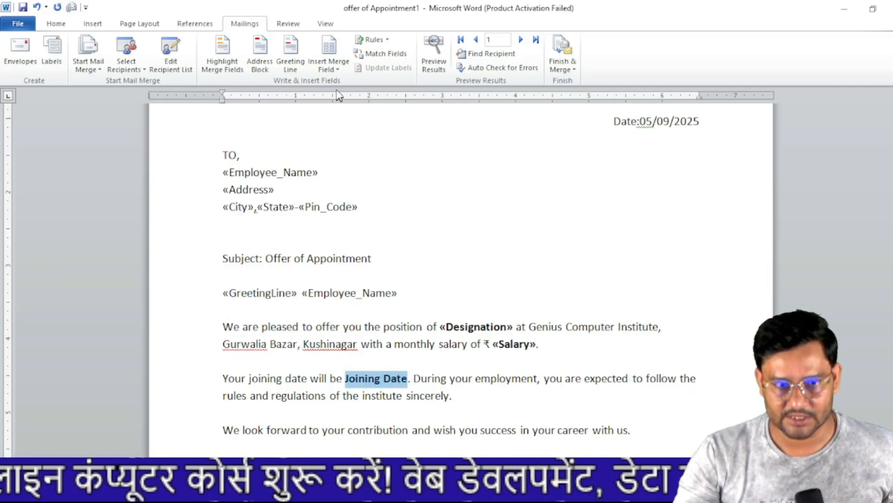
click(335, 70)
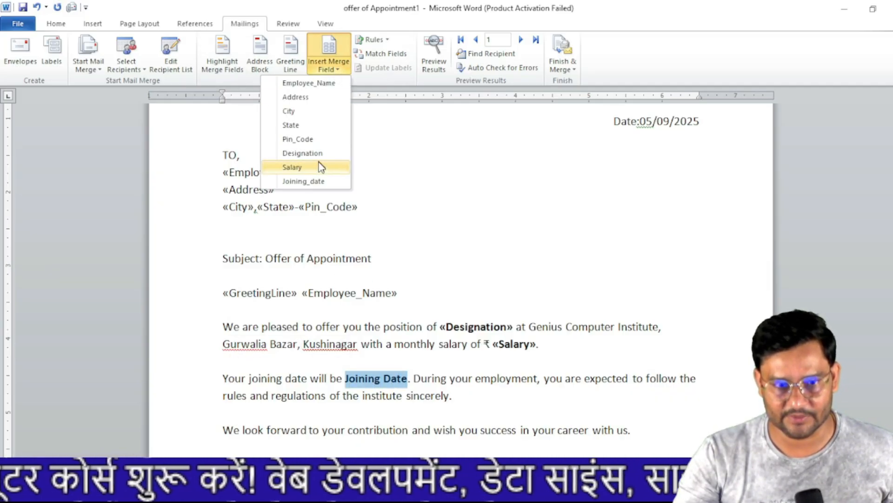
click(304, 181)
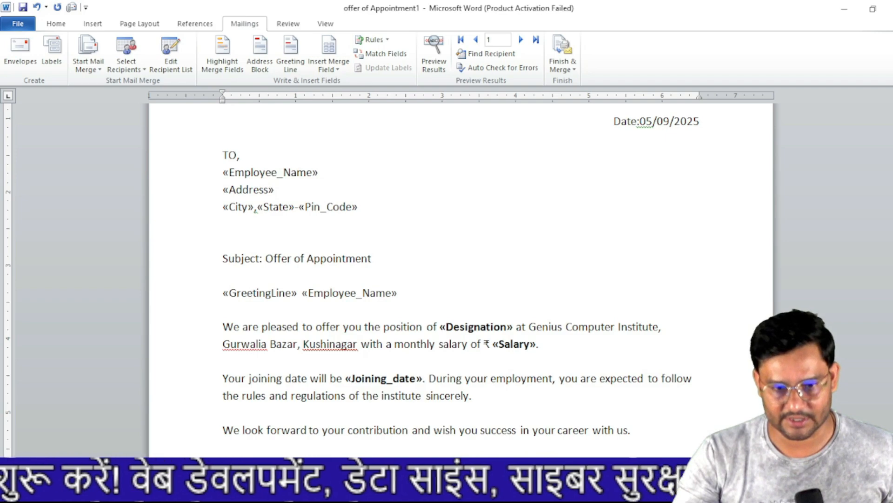
scroll(461, 256, down, 4)
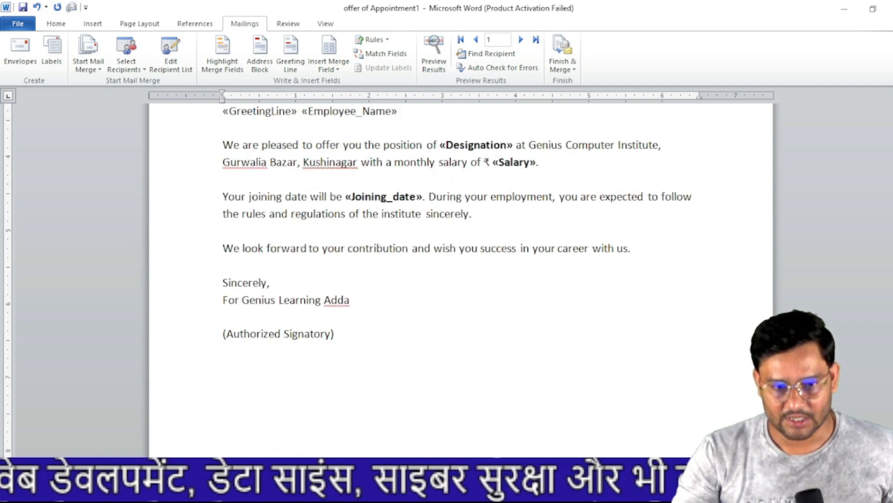
scroll(496, 347, up, 3)
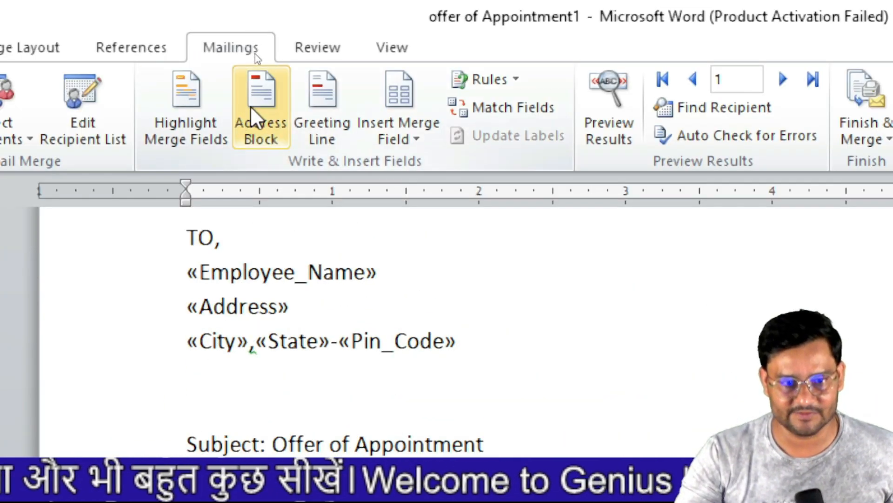
click(263, 100)
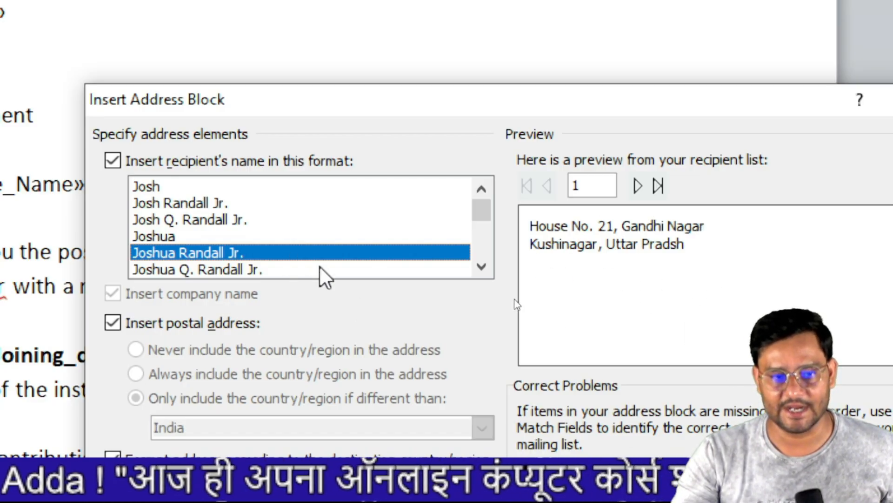
click(202, 220)
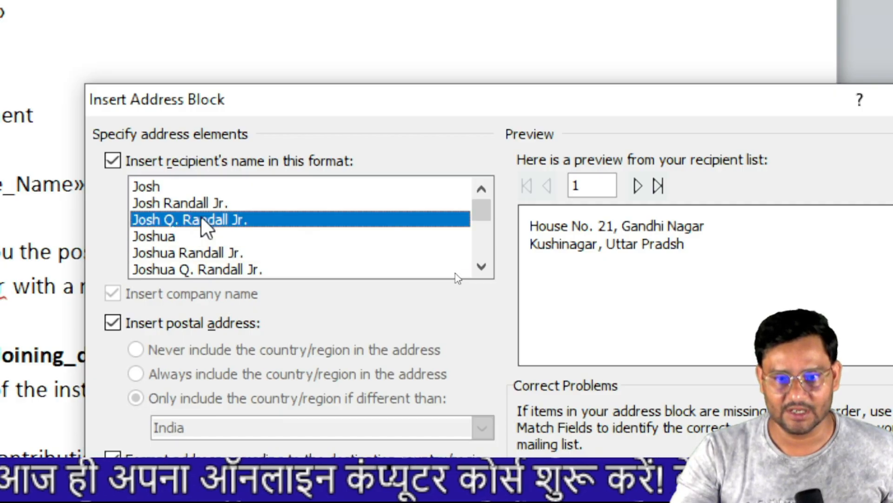
click(192, 236)
click(191, 253)
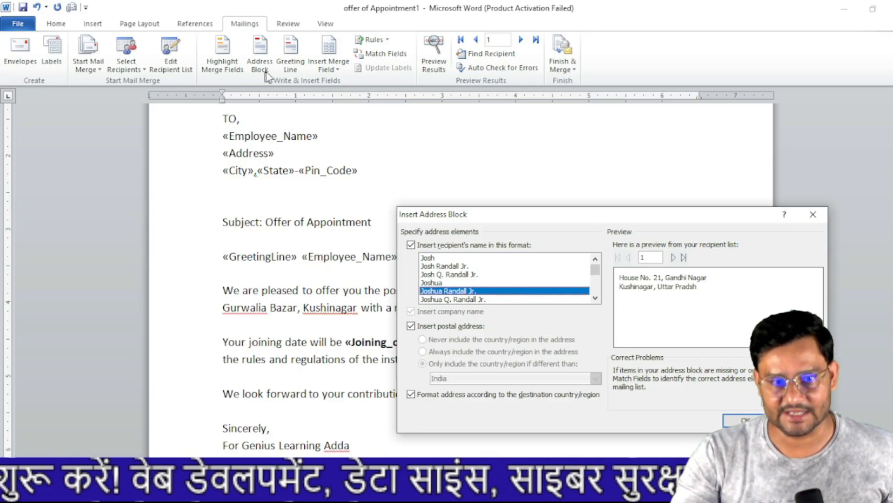
key(Escape)
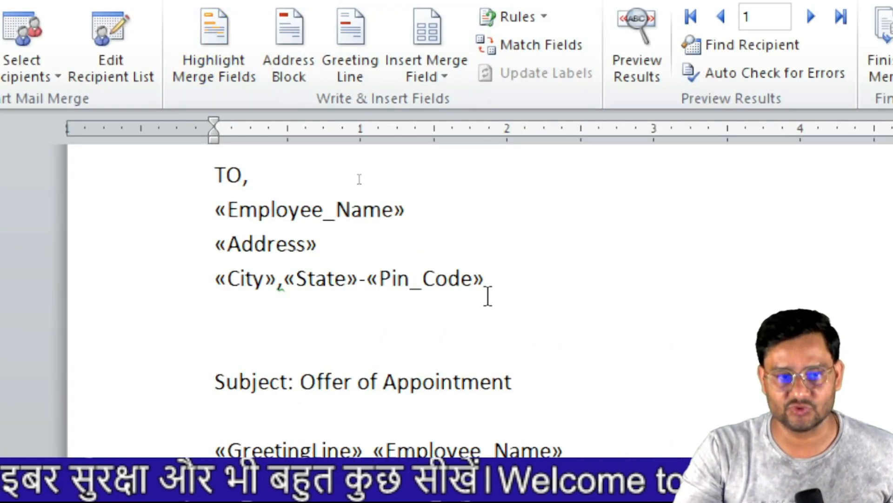
click(218, 55)
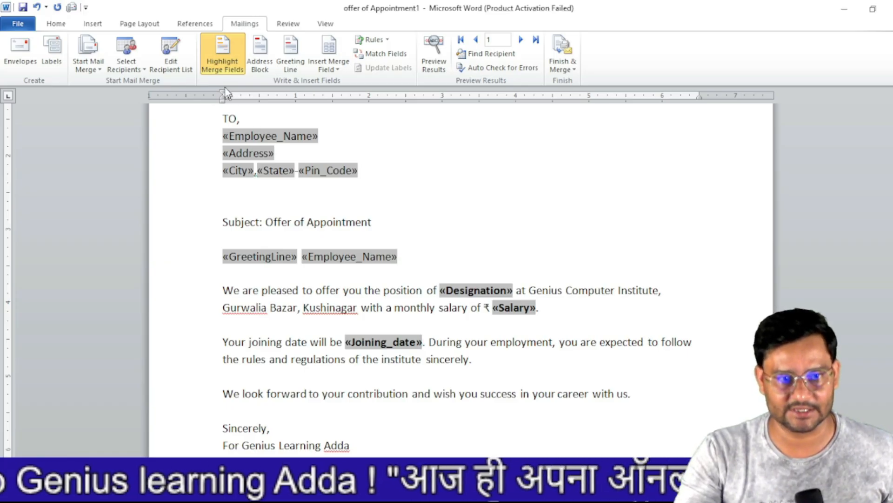
click(222, 62)
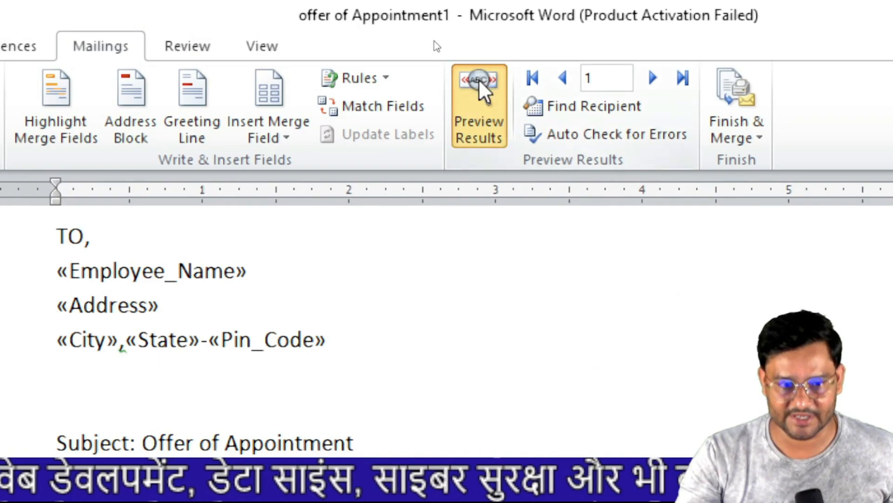
- Preview the merged letters, stepping to record 3 and back to record 2
click(487, 83)
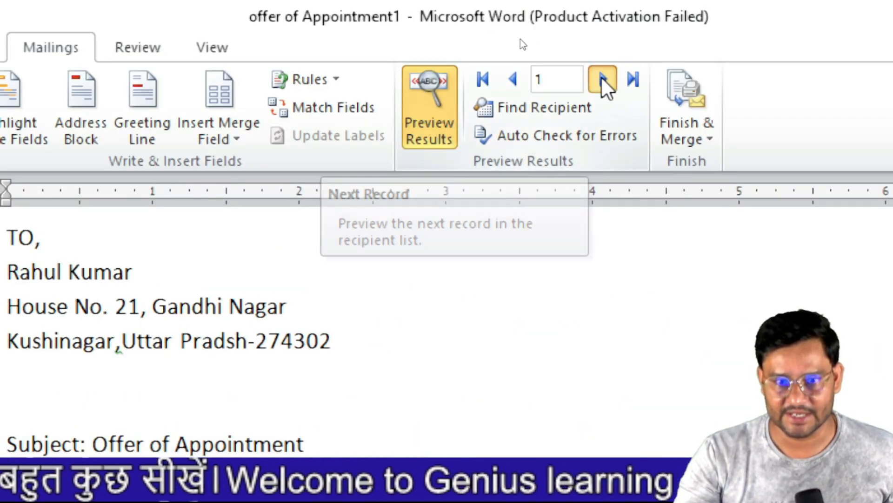
click(604, 85)
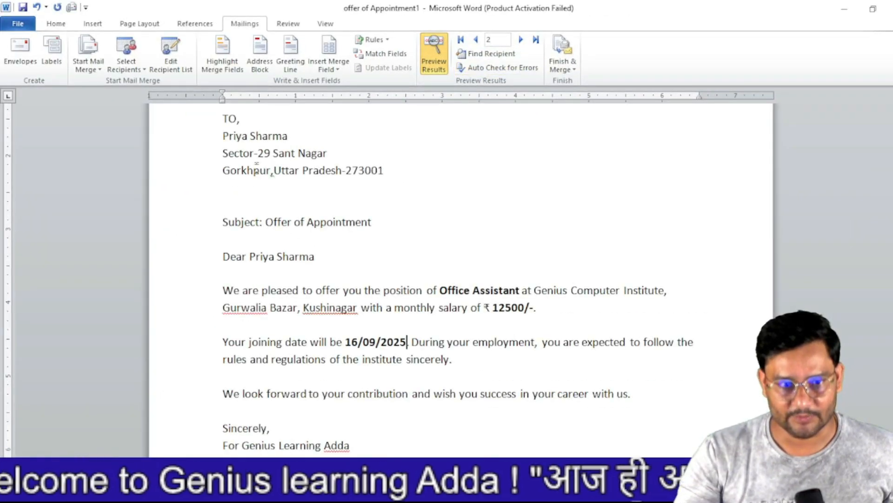
click(521, 40)
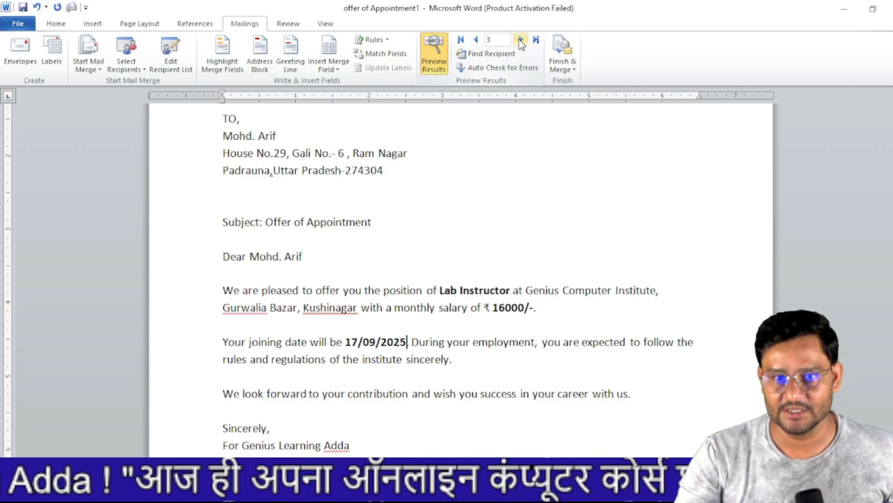
click(475, 41)
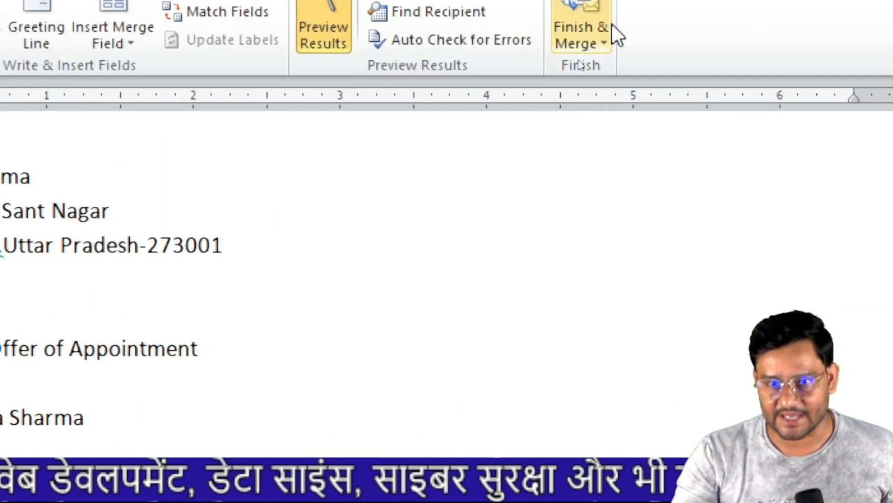
- Start Edit Individual Documents with a From range, cancel it, and reopen Finish & Merge
click(605, 38)
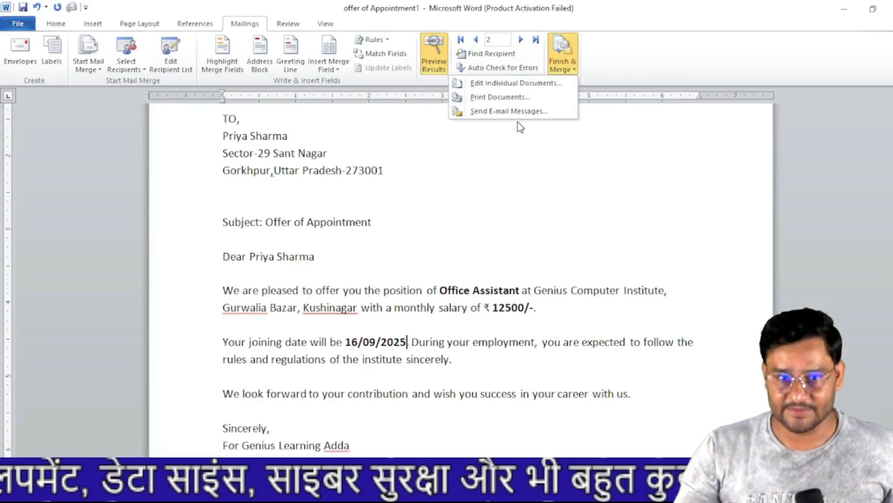
click(525, 86)
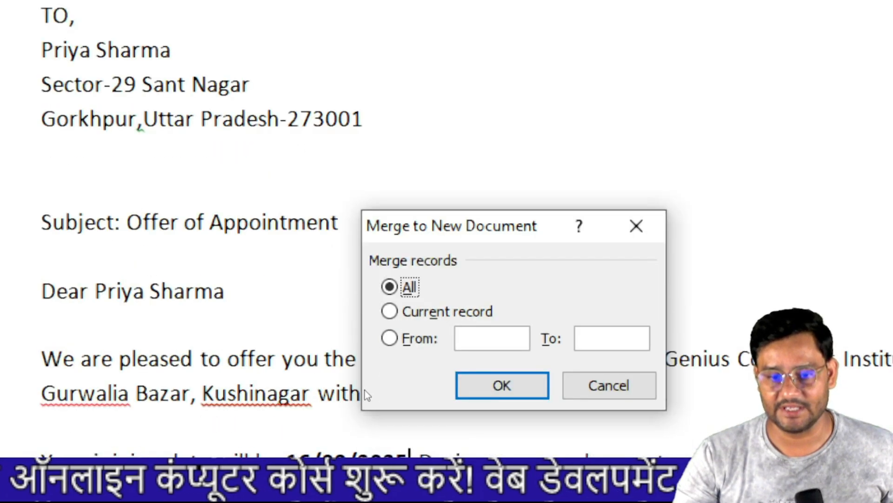
click(390, 299)
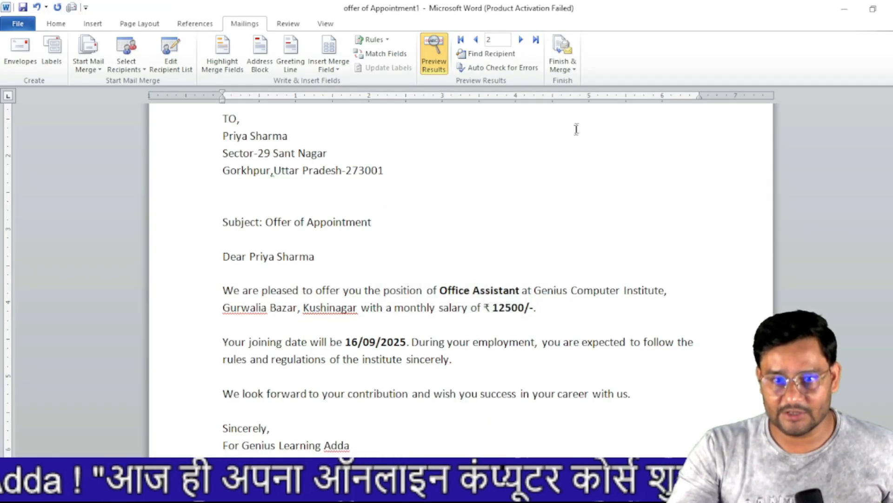
click(571, 71)
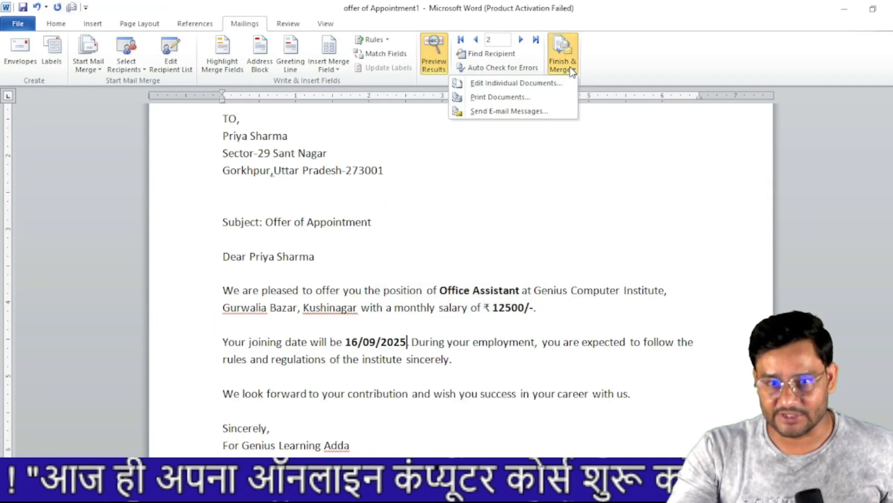
- Back out of Print Documents and Send E-mail Messages, leaving record 2 previewed
click(533, 99)
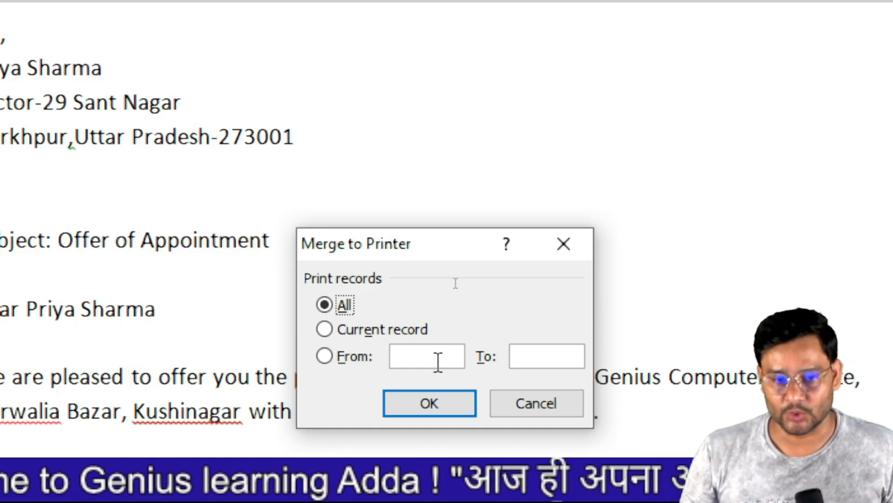
click(537, 406)
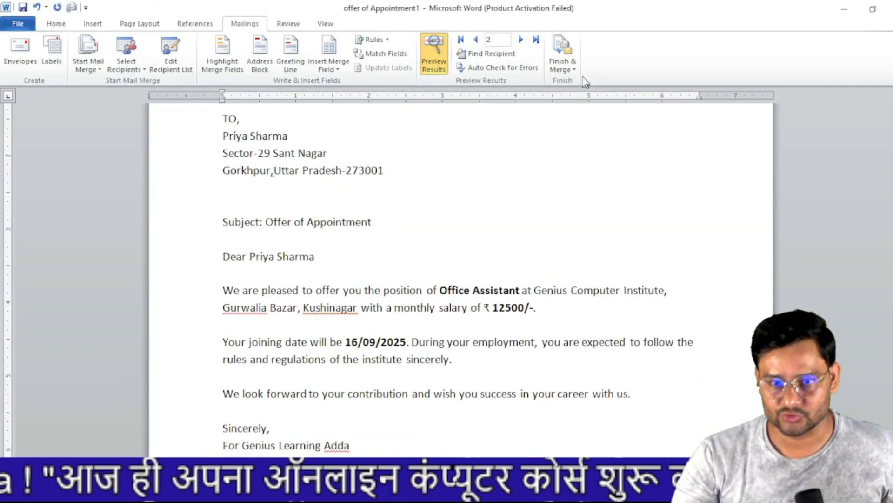
click(566, 65)
click(539, 113)
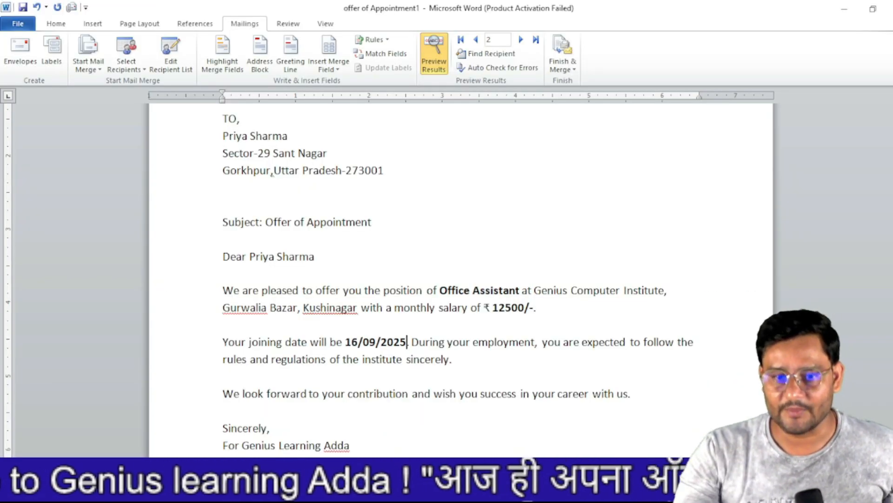
- Merge all employee records via Edit Individual Documents into a new Letters1 document
click(572, 71)
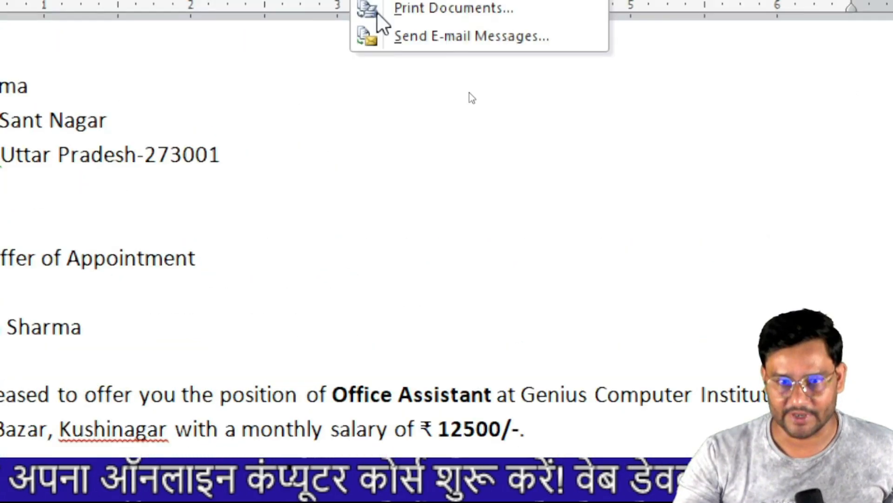
click(554, 116)
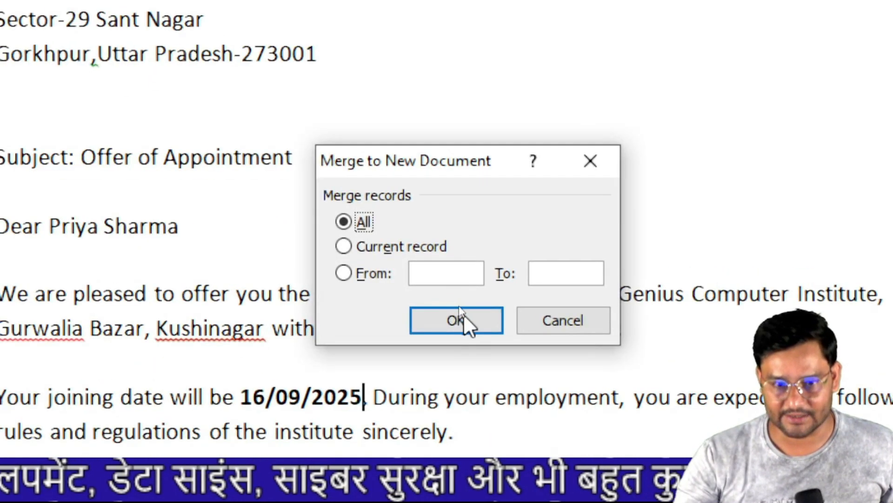
click(468, 328)
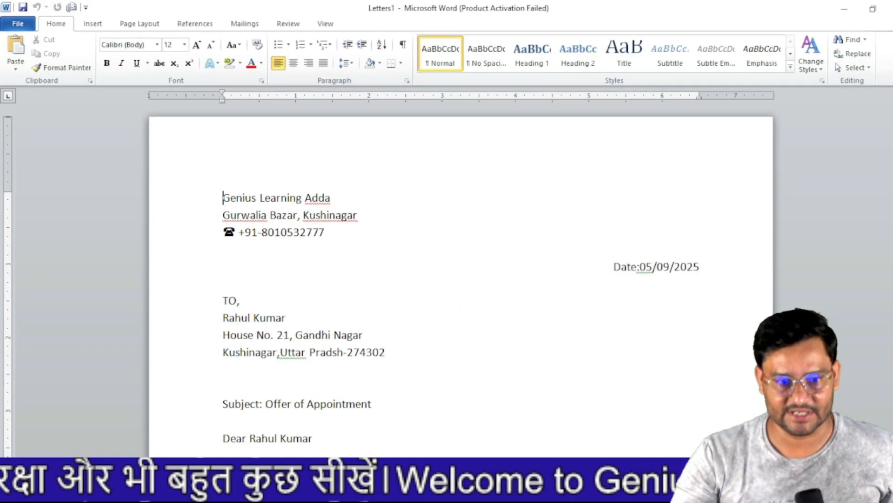
- Review each personalised offer letter in Letters1, then bring up the Print page
scroll(332, 292, down, 1)
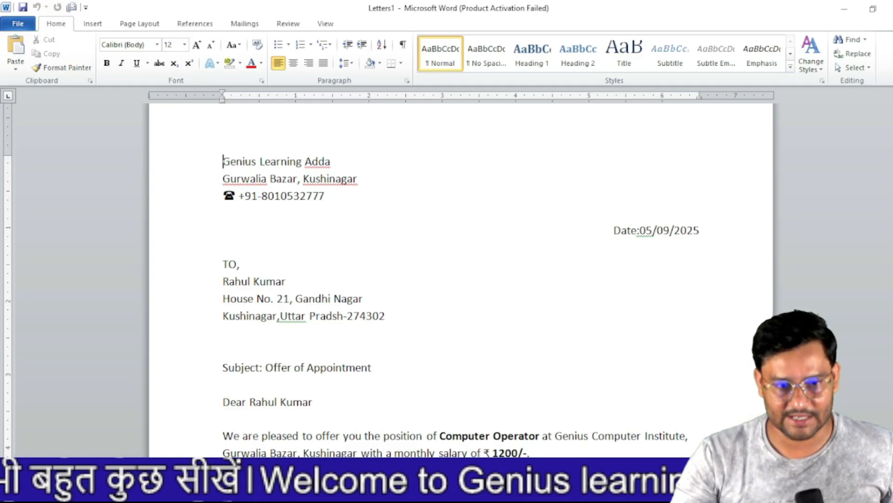
scroll(280, 301, down, 3)
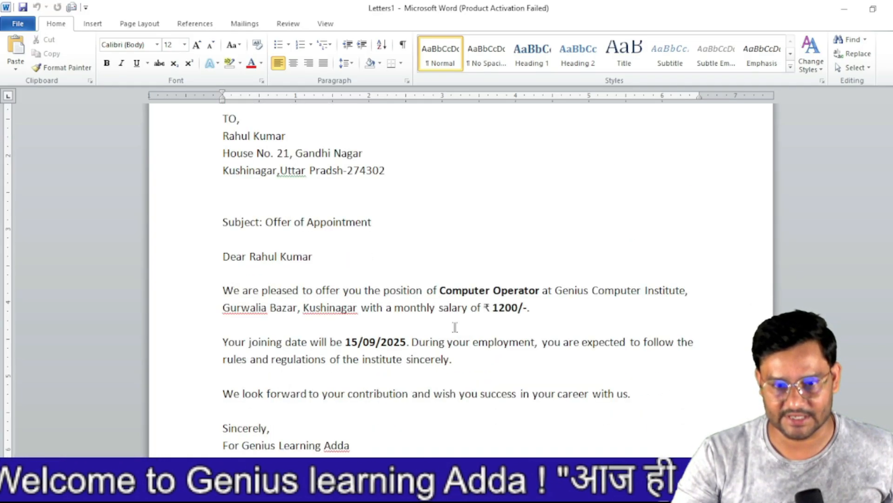
scroll(451, 329, down, 15)
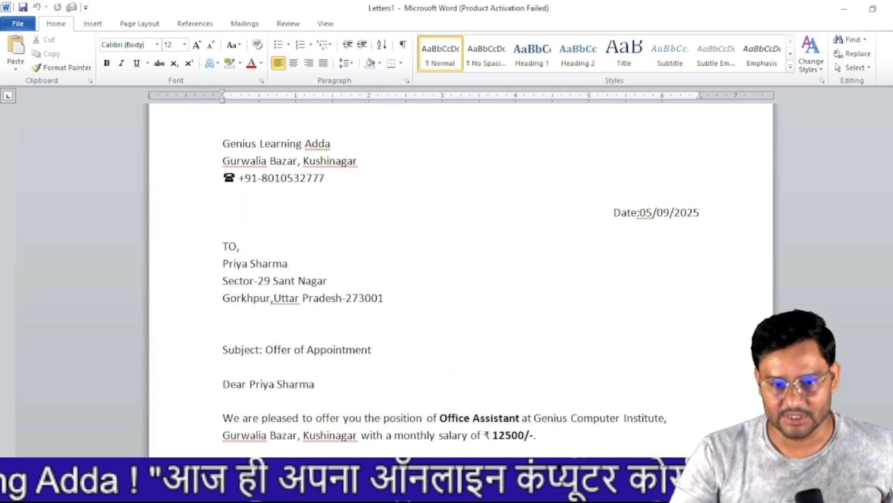
scroll(544, 418, down, 5)
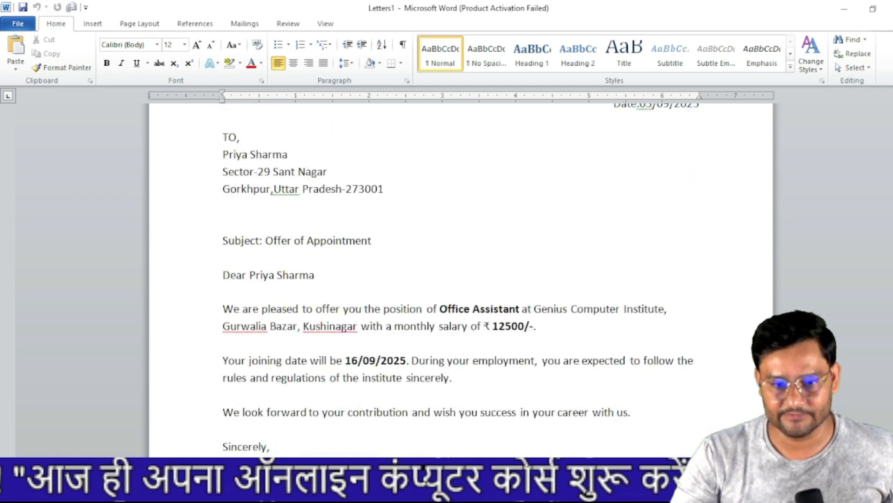
scroll(365, 293, down, 8)
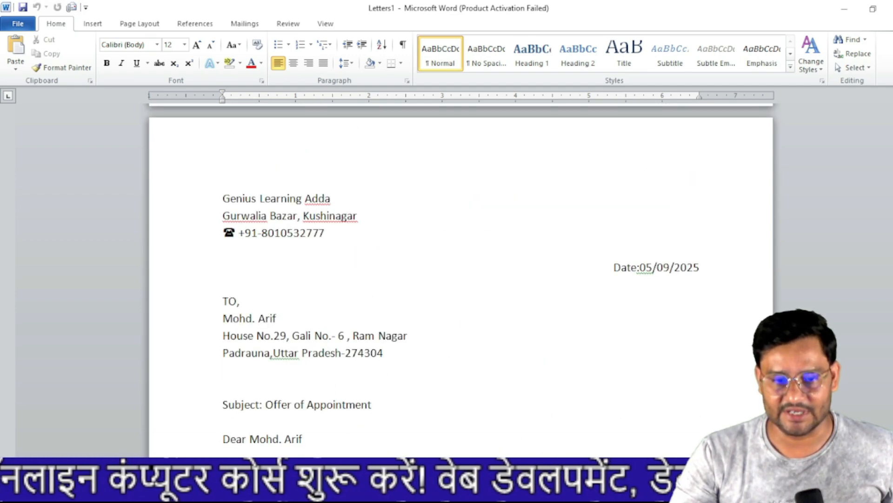
scroll(279, 333, down, 5)
scroll(461, 279, down, 15)
scroll(461, 279, down, 10)
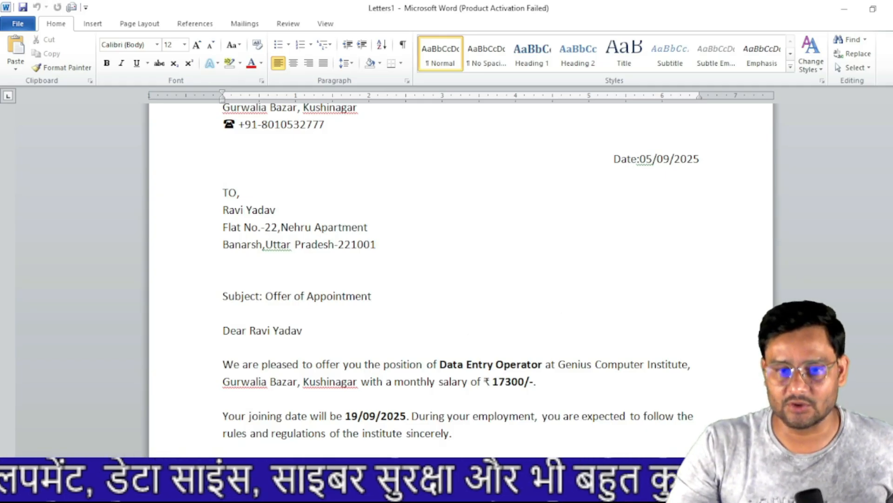
key(ctrl+p)
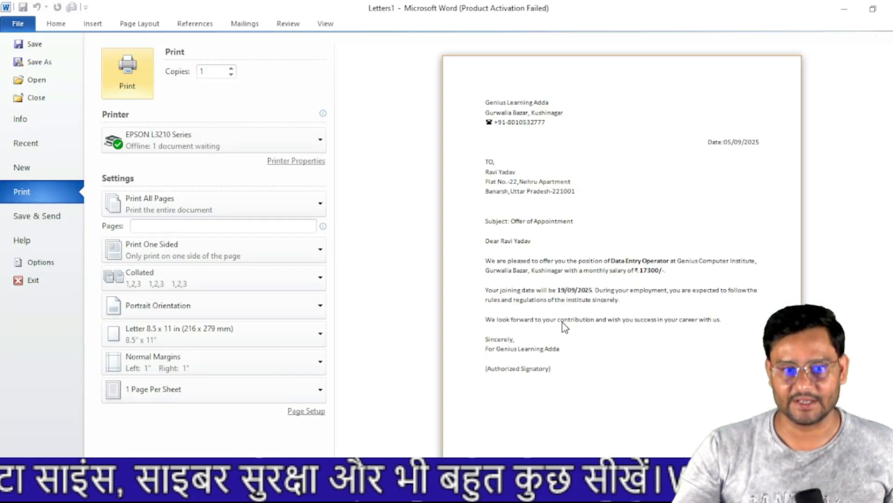